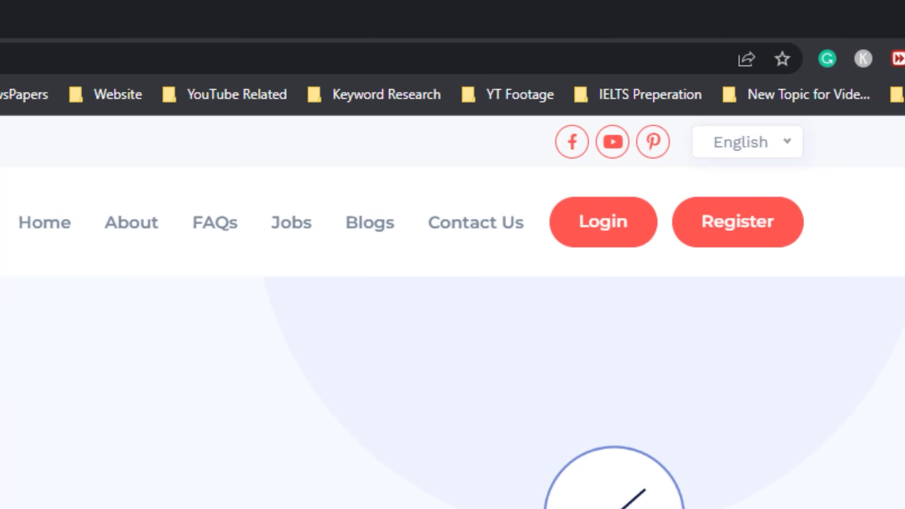
# Go to the Sign Up Account page through the Register link in the top navigation
pyautogui.scroll(-5, 638, 393)
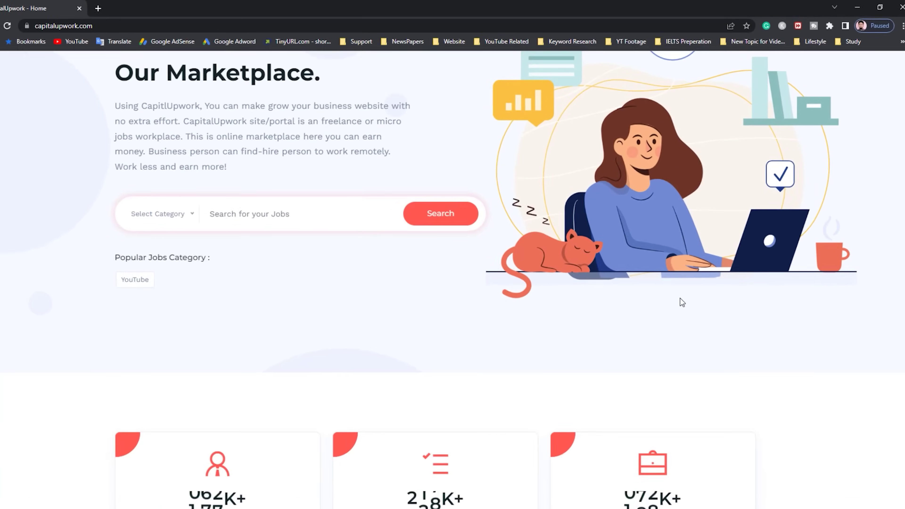
pyautogui.scroll(5, 682, 303)
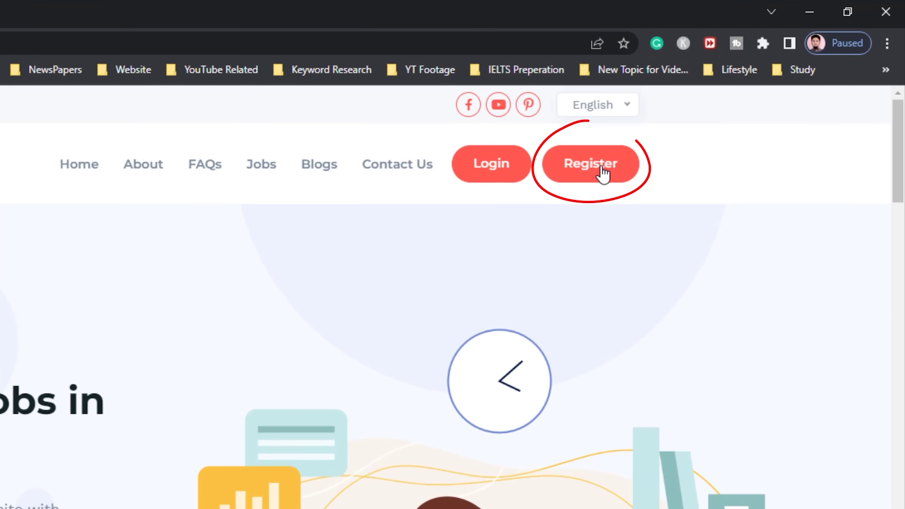
pyautogui.click(602, 173)
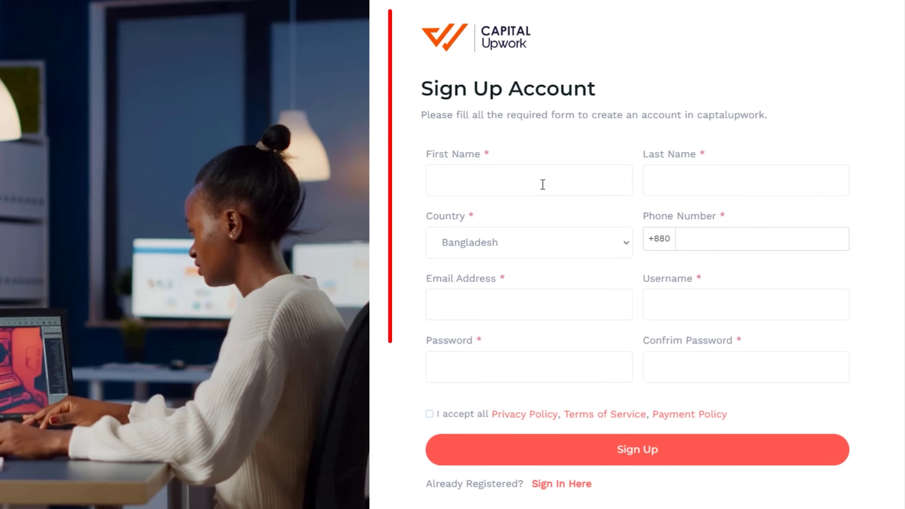
# Enter the user's first and last name and keep Bangladesh as the country
pyautogui.click(553, 187)
pyautogui.press('Tab')
pyautogui.write('Azim')
pyautogui.press('Tab')
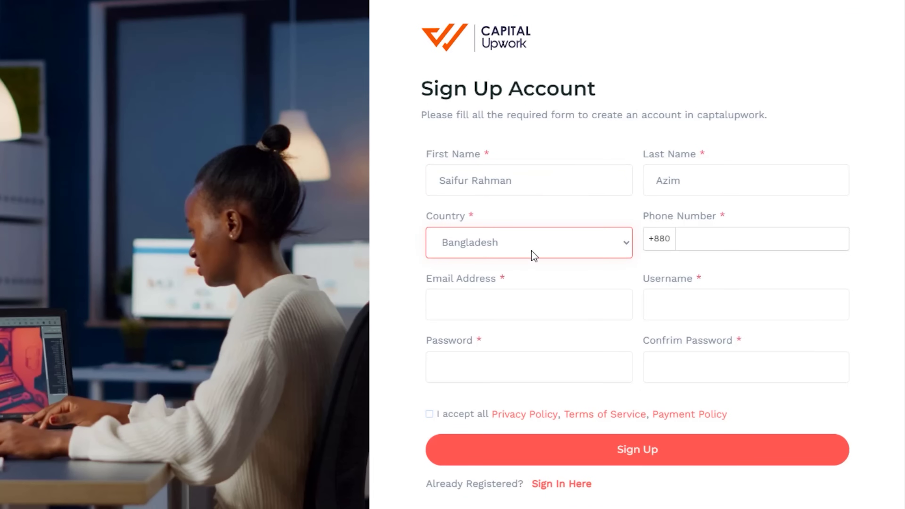
pyautogui.click(528, 253)
pyautogui.click(538, 254)
# Fill in the phone number, e-mail address and username fields
pyautogui.click(730, 245)
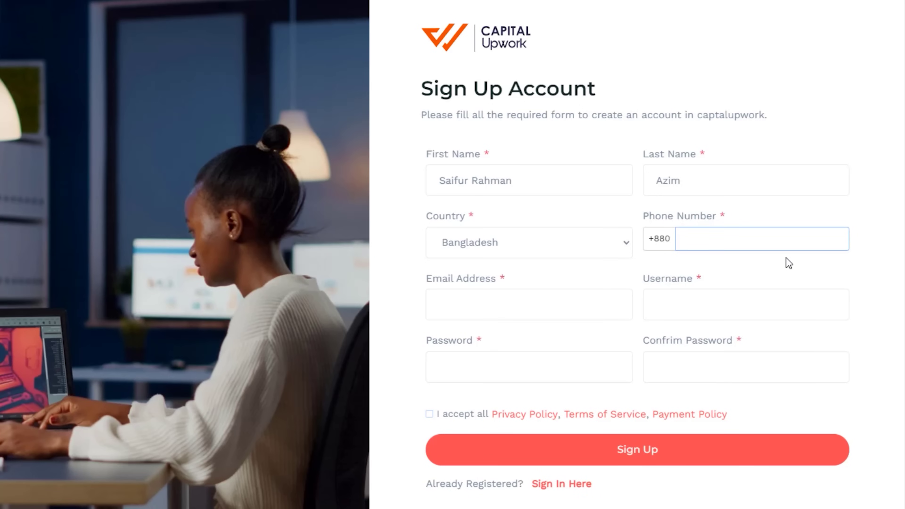
pyautogui.press('Tab')
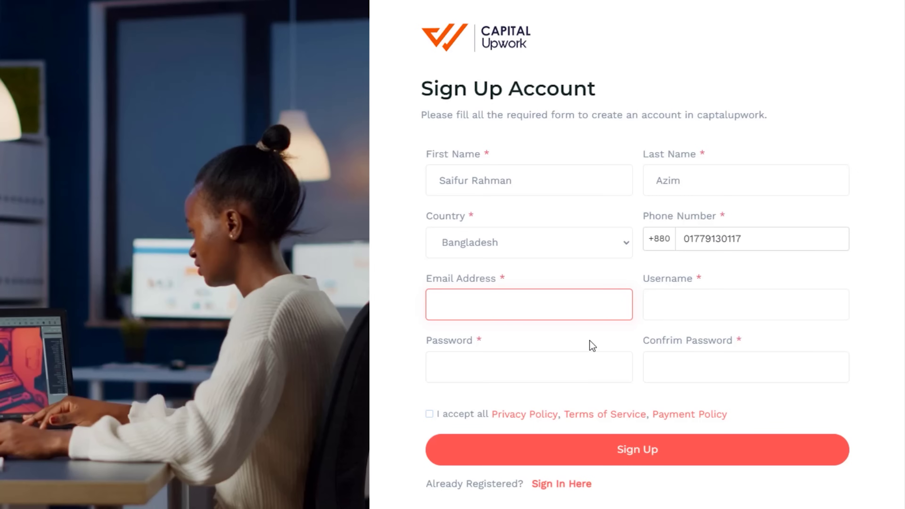
pyautogui.press('Tab')
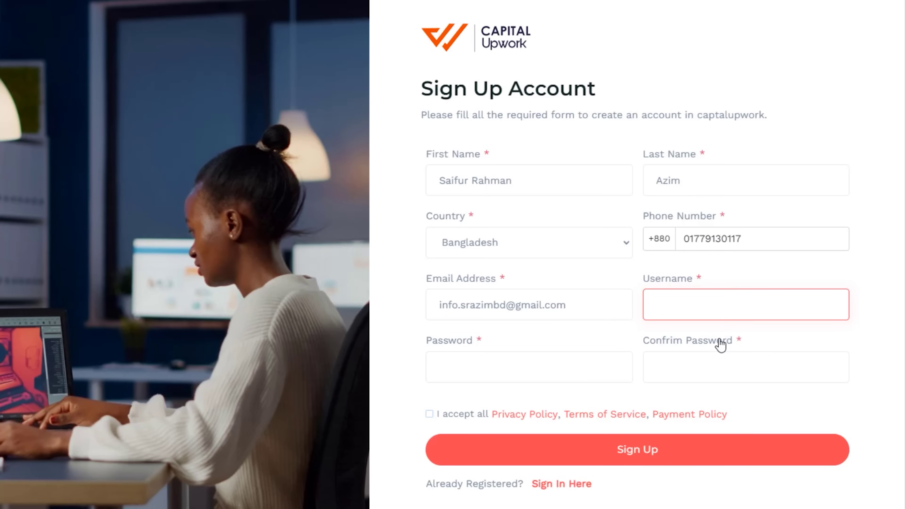
pyautogui.press('Tab')
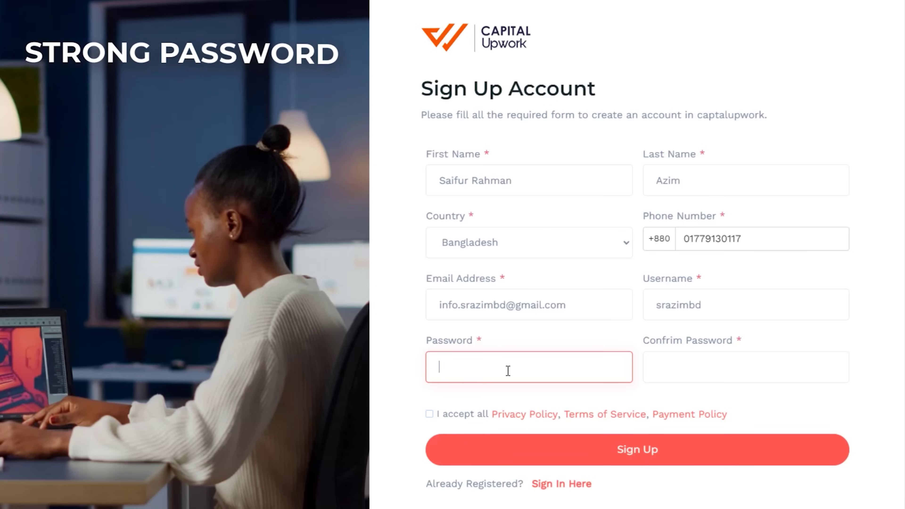
# Enter the account password in both Password and Confirm Password
pyautogui.hotkey('ctrl', 'v')
pyautogui.click(789, 378)
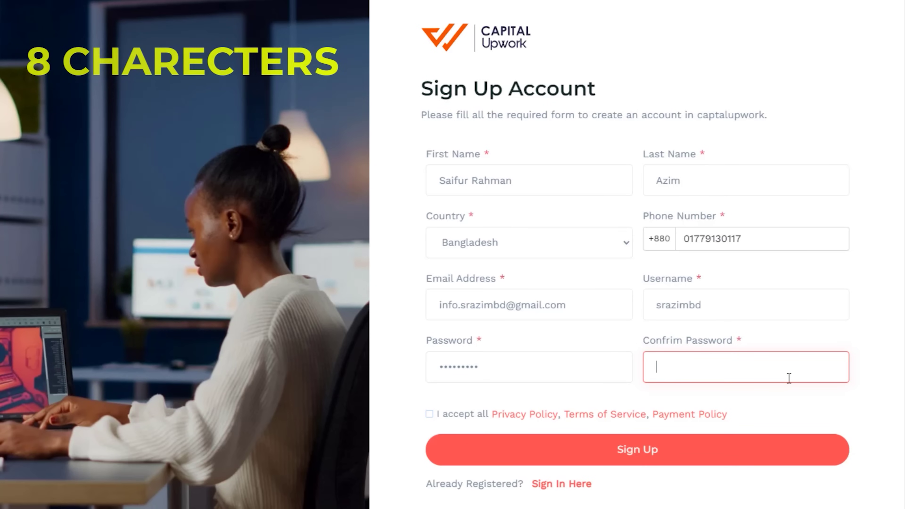
pyautogui.click(517, 370)
pyautogui.click(708, 364)
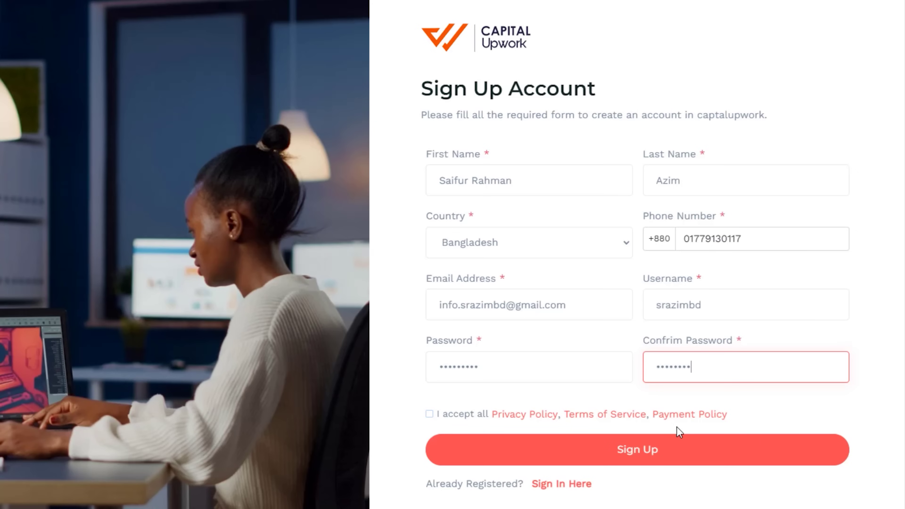
# Tick 'I accept all' for the policies, check the e-mail, and return home
pyautogui.click(450, 420)
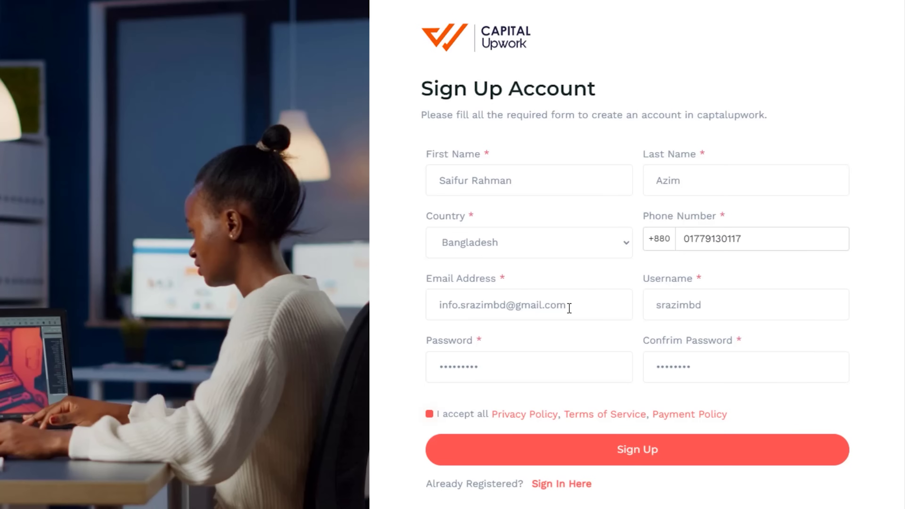
pyautogui.moveTo(568, 309); pyautogui.dragTo(439, 310)
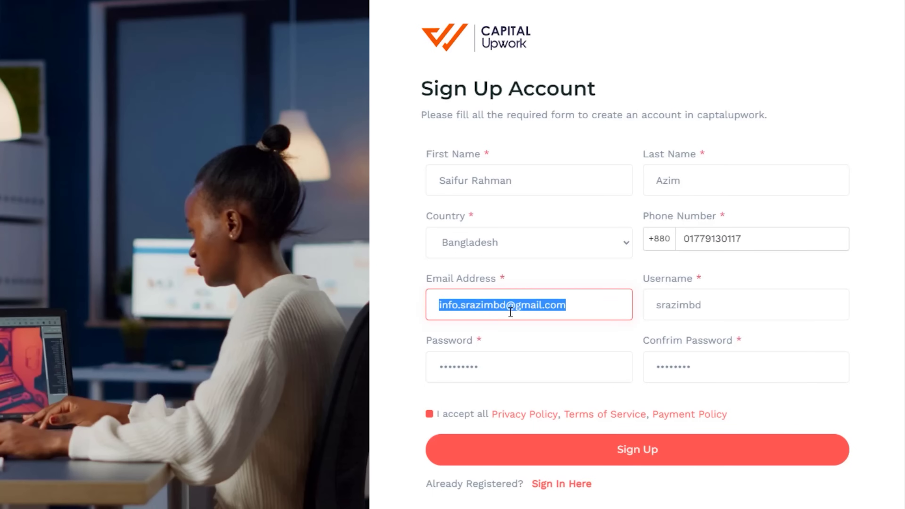
pyautogui.click(612, 309)
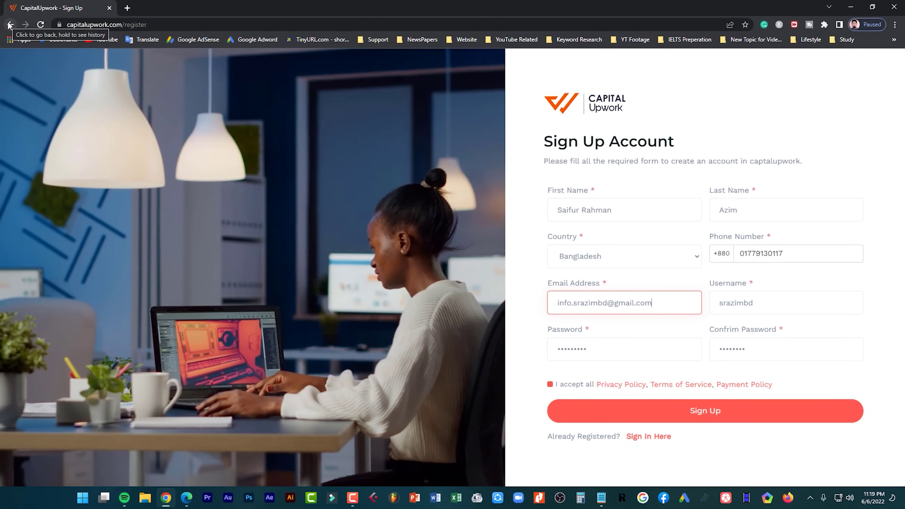
pyautogui.click(10, 24)
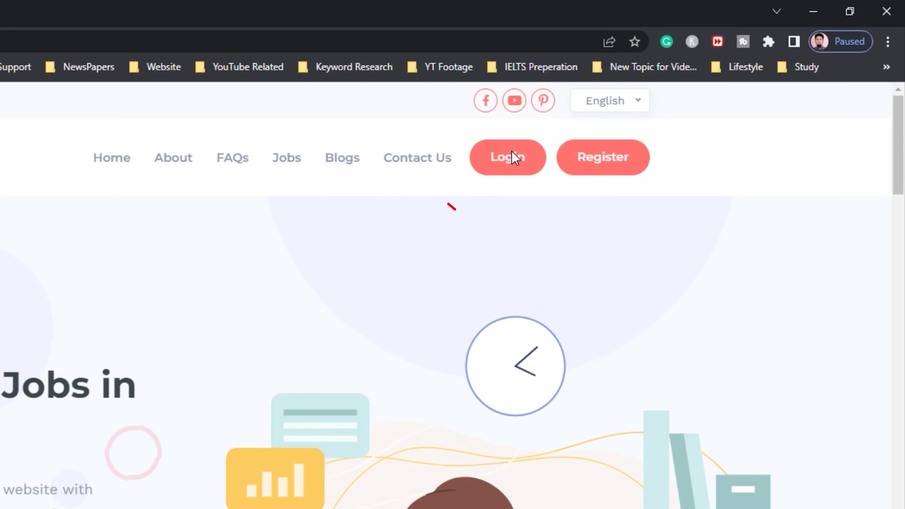
# On the Login page, paste the username copied from the Notepad notes
pyautogui.click(525, 189)
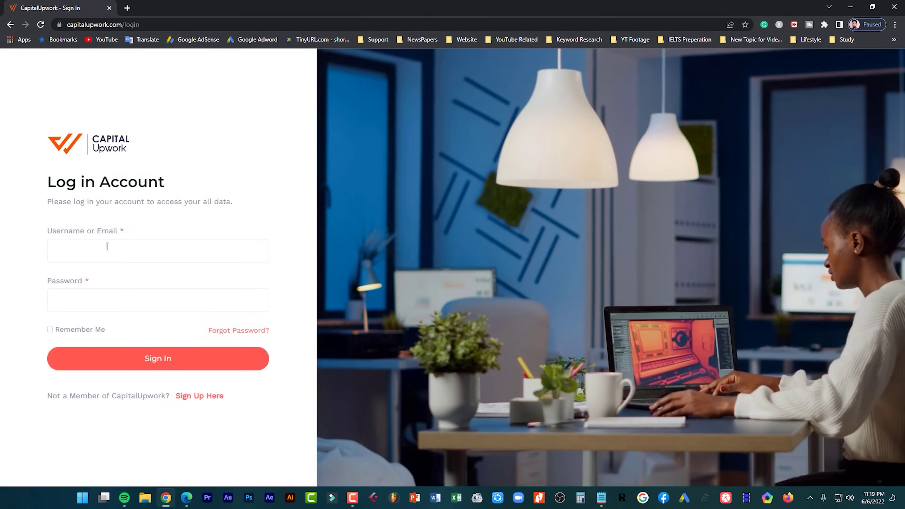
pyautogui.click(106, 245)
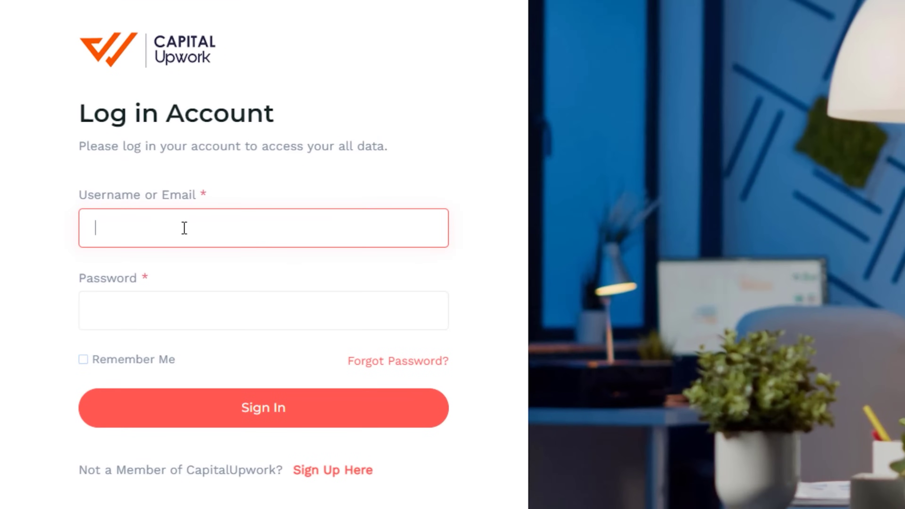
pyautogui.click(188, 309)
pyautogui.click(226, 243)
pyautogui.hotkey('alt', 'Tab')
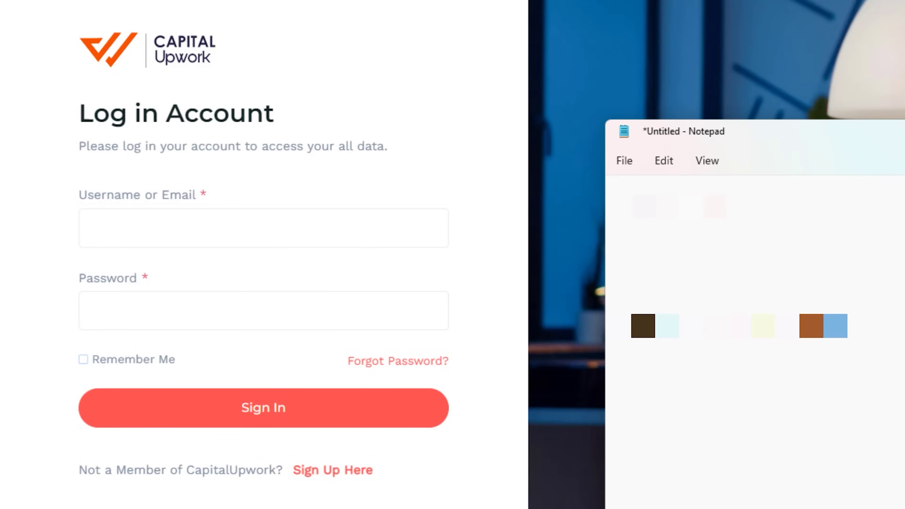
pyautogui.hotkey('ctrl', 'shift', 'Left')
pyautogui.hotkey('ctrl', 'c')
pyautogui.hotkey('alt', 'Tab')
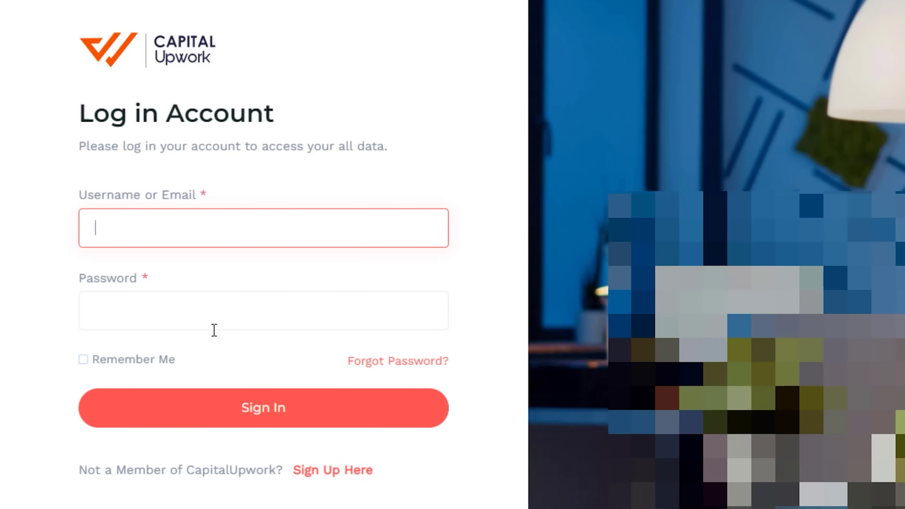
pyautogui.hotkey('ctrl', 'v')
# Paste the account password from the notes and sign in
pyautogui.click(314, 317)
pyautogui.hotkey('alt', 'Tab')
pyautogui.press('Down')
pyautogui.hotkey('ctrl', 'shift', 'Left')
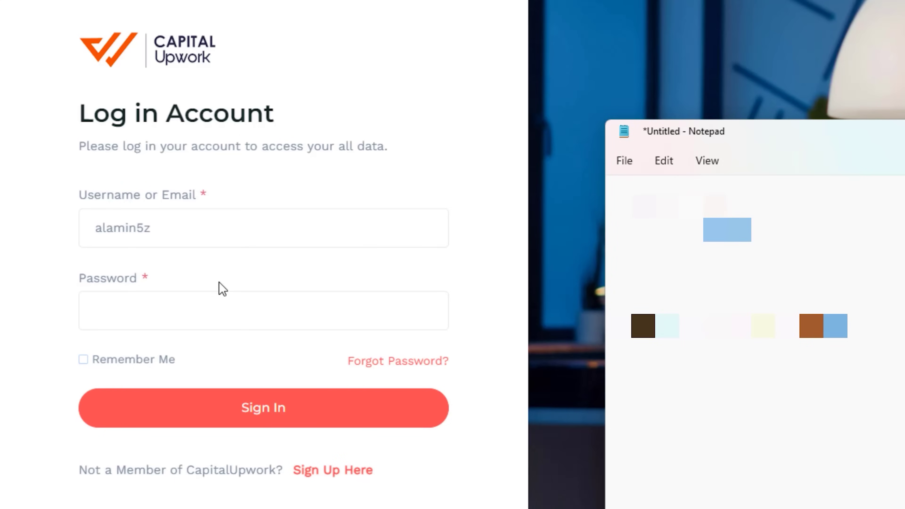
pyautogui.click(235, 306)
pyautogui.hotkey('ctrl', 'v')
pyautogui.click(294, 426)
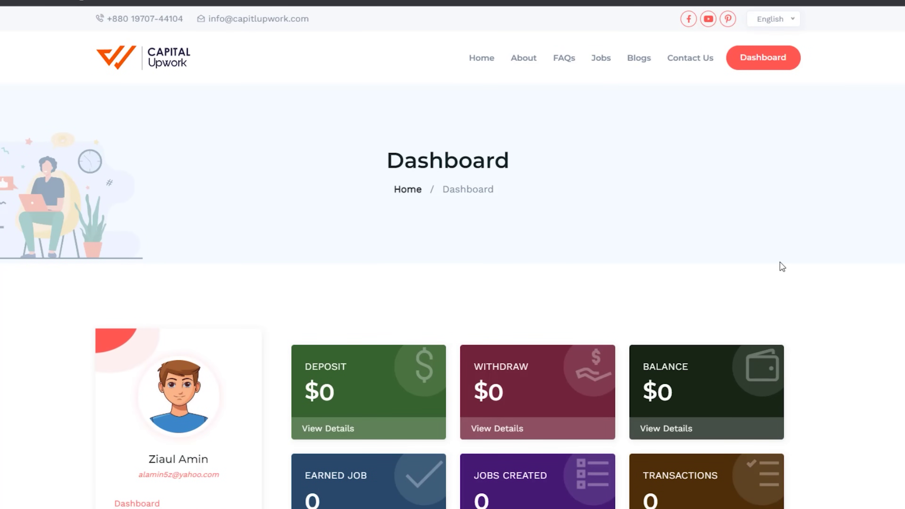
pyautogui.scroll(-5, 272, 362)
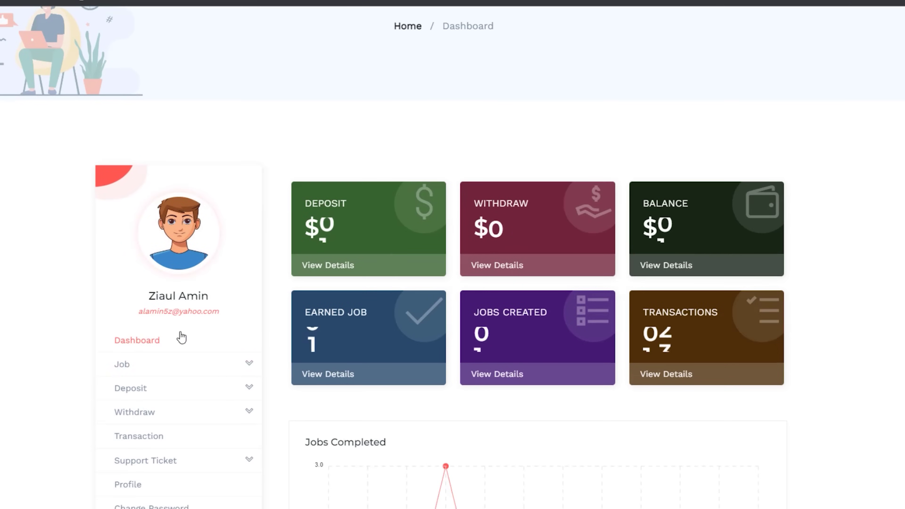
pyautogui.moveTo(148, 298); pyautogui.dragTo(210, 296)
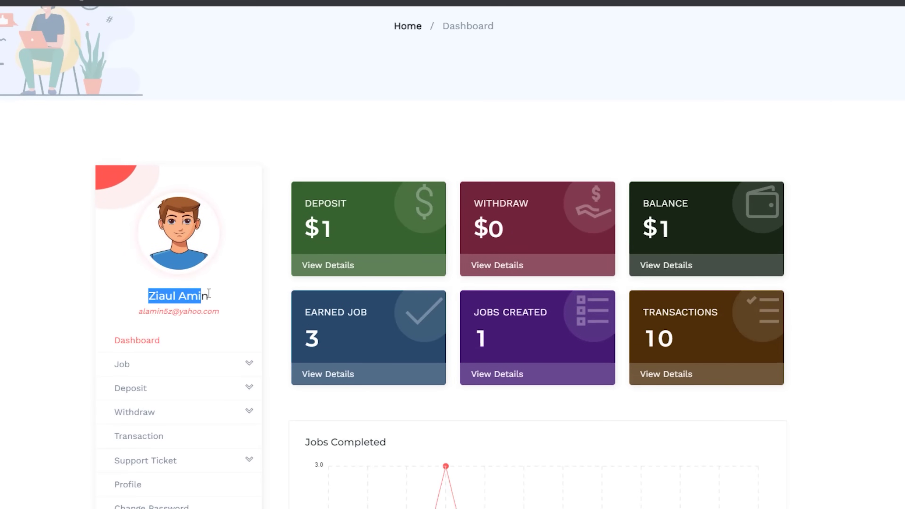
pyautogui.click(157, 298)
pyautogui.moveTo(149, 297); pyautogui.dragTo(210, 296)
pyautogui.moveTo(147, 320)
pyautogui.mouseDown()
pyautogui.moveTo(160, 313)
pyautogui.moveTo(156, 327)
pyautogui.mouseUp()
pyautogui.click(163, 335)
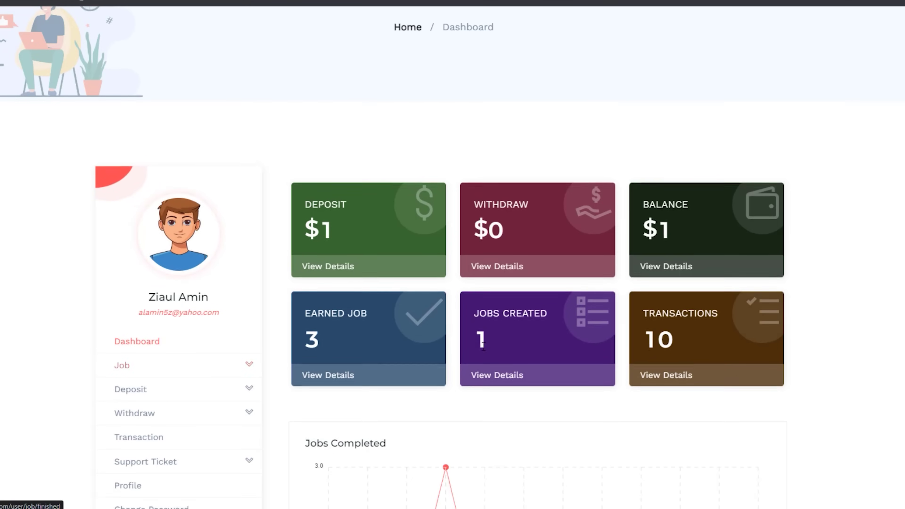
pyautogui.scroll(5, 200, 285)
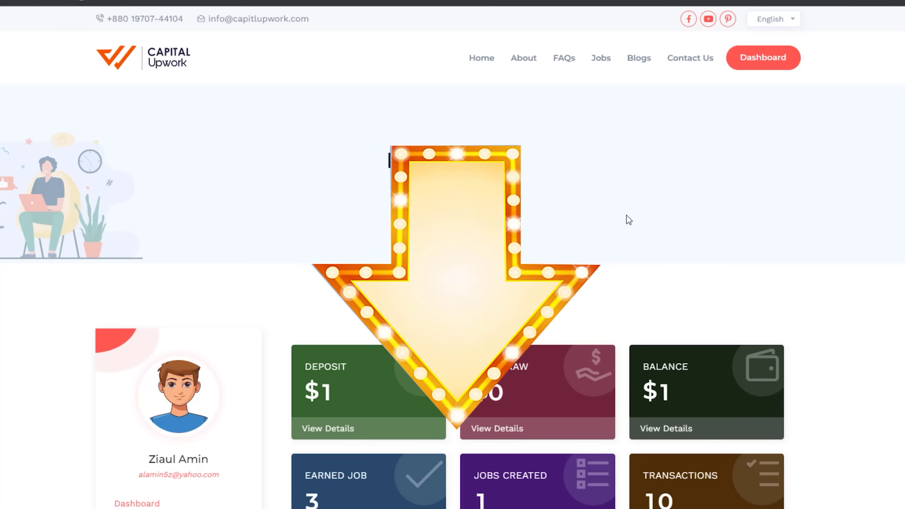
# Browse the Contact Us message form, then scroll the home page stats
pyautogui.click(698, 63)
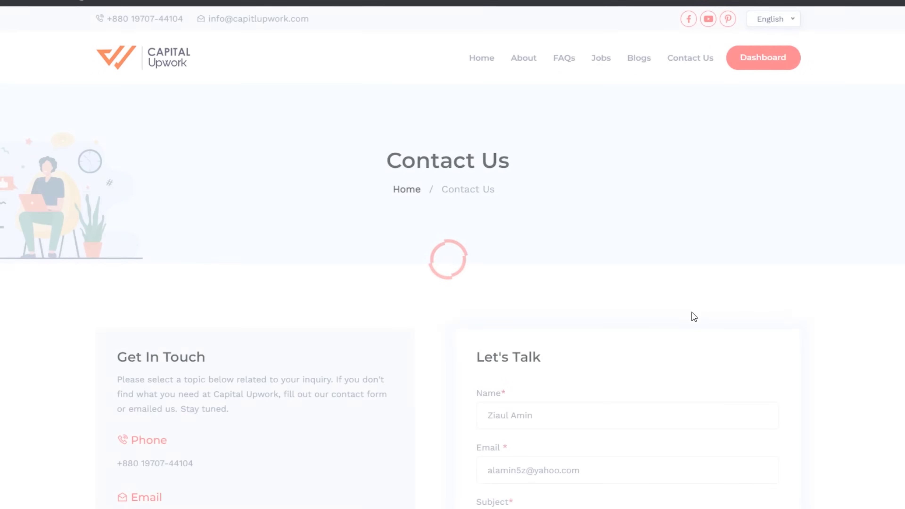
pyautogui.scroll(-5, 269, 351)
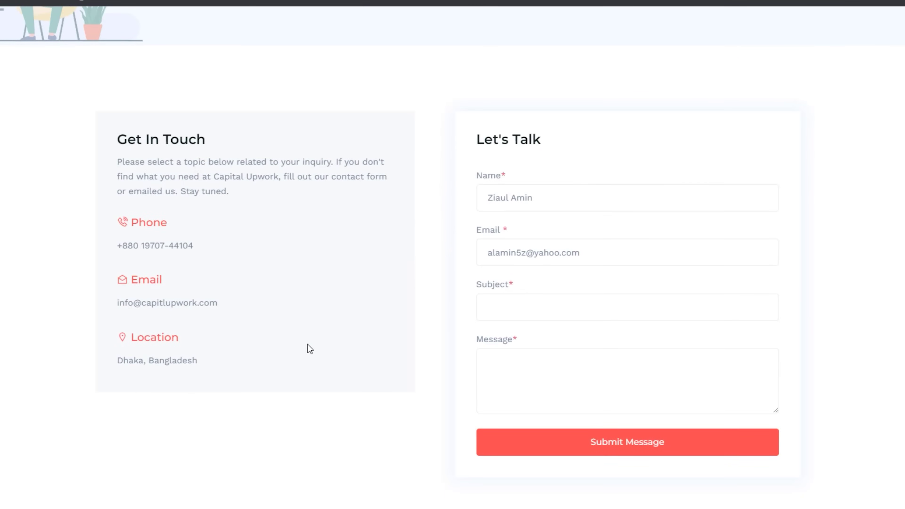
pyautogui.scroll(5, 314, 302)
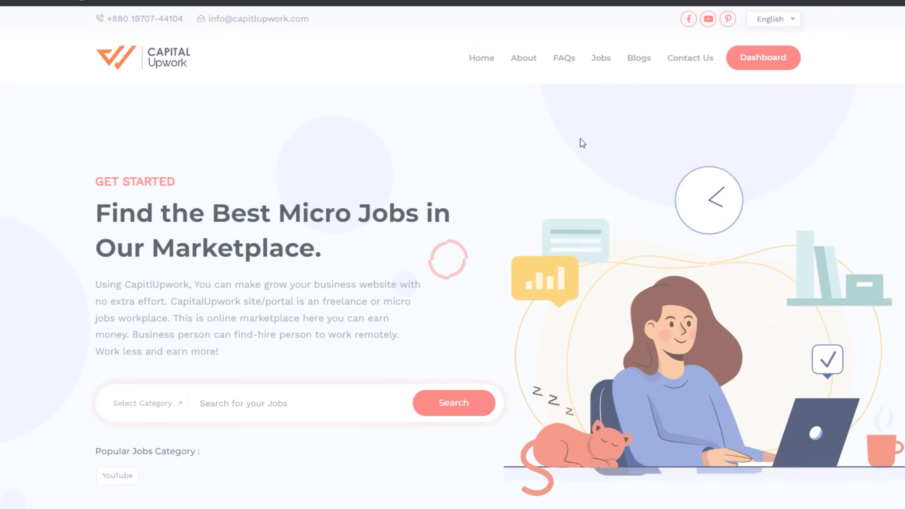
pyautogui.scroll(-10, 585, 285)
pyautogui.scroll(10, 644, 282)
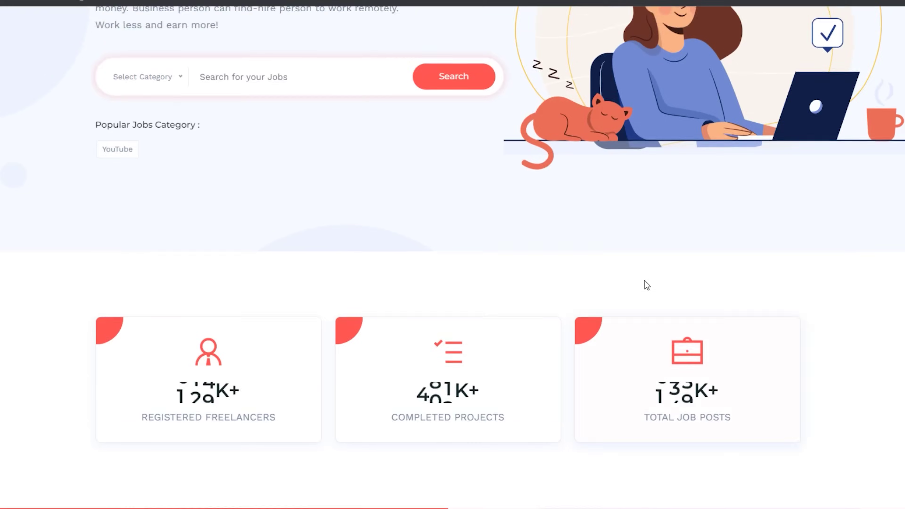
# Review the dashboard stat cards: $1 deposit, $1 balance, 1 job created, 3 earned jobs
pyautogui.click(763, 59)
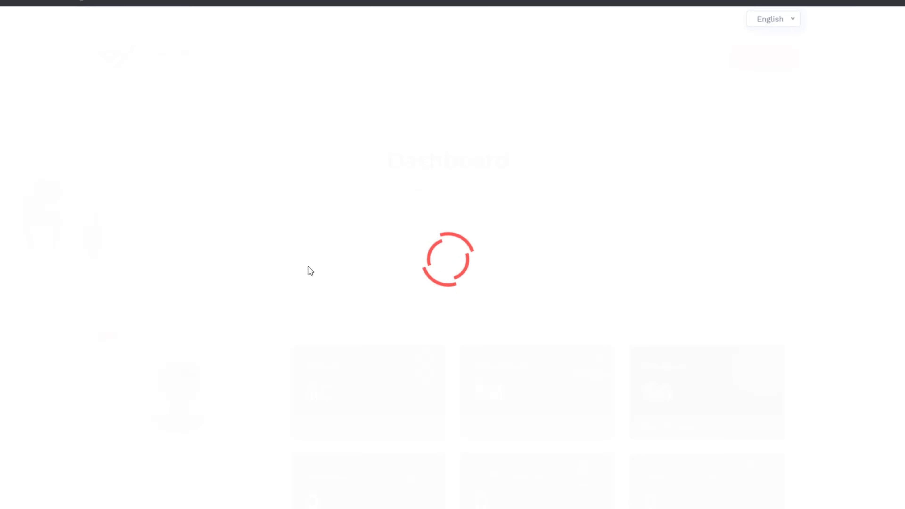
pyautogui.scroll(-5, 379, 282)
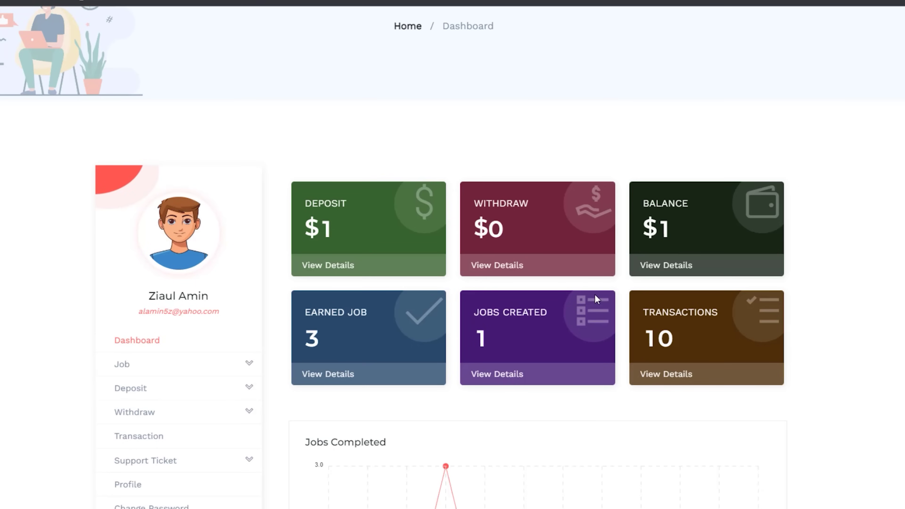
pyautogui.doubleClick(656, 222)
pyautogui.click(677, 229)
pyautogui.scroll(-1, 394, 363)
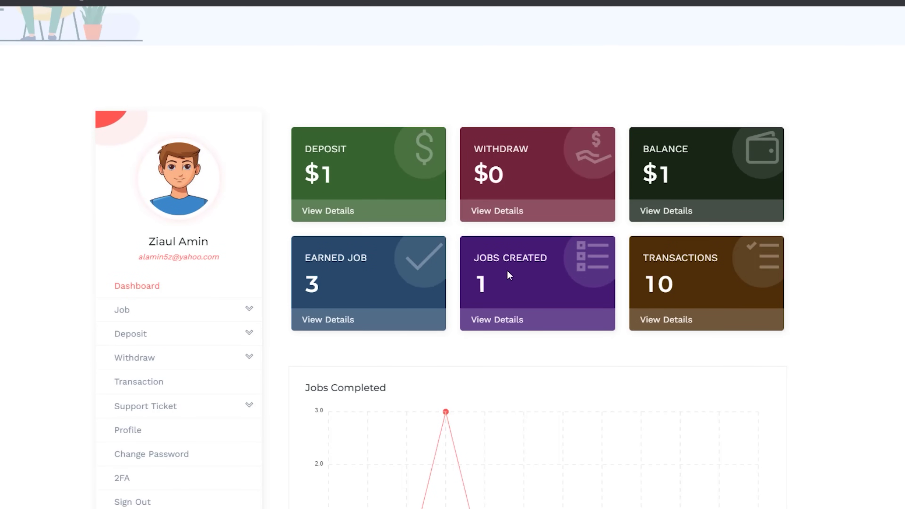
pyautogui.scroll(-1, 533, 293)
pyautogui.doubleClick(459, 222)
pyautogui.scroll(5, 537, 280)
pyautogui.scroll(-1, 532, 284)
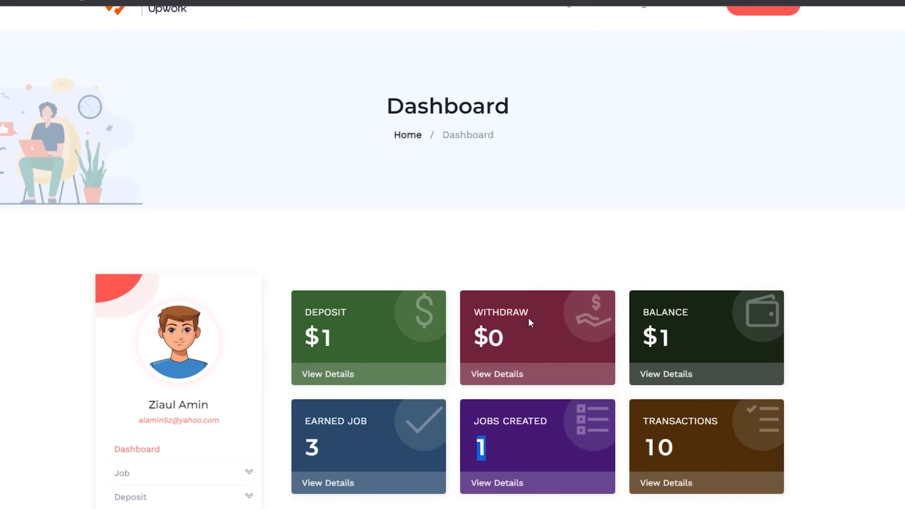
pyautogui.click(542, 451)
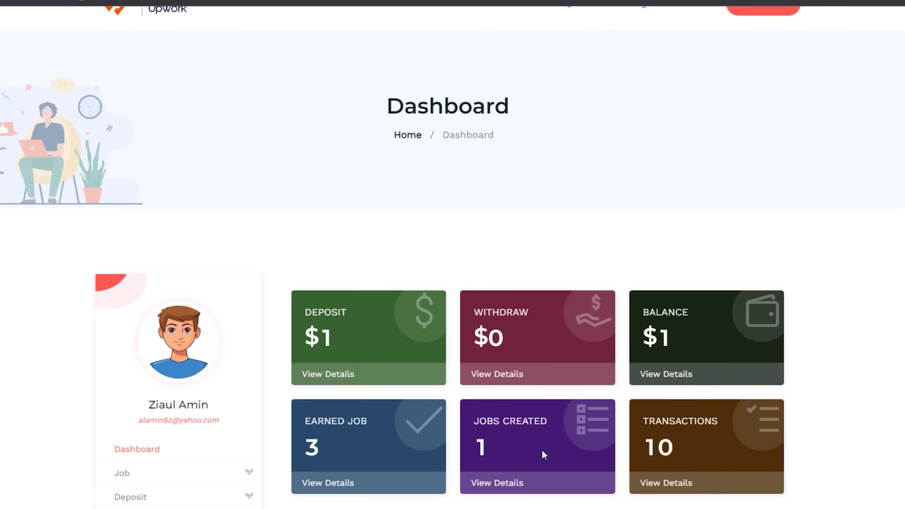
pyautogui.scroll(-3, 543, 451)
pyautogui.moveTo(678, 285); pyautogui.dragTo(659, 283)
pyautogui.scroll(-3, 544, 347)
pyautogui.scroll(3, 541, 344)
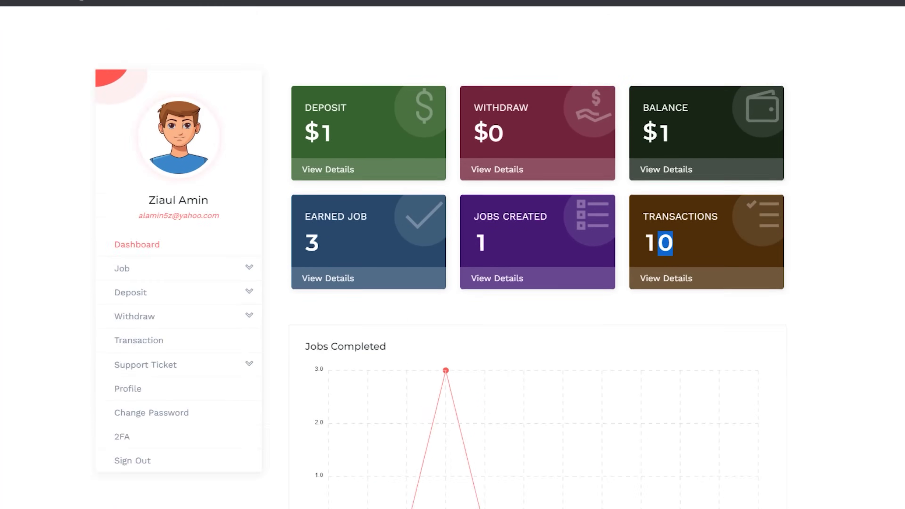
# Expand and collapse the Job, Deposit and Withdraw sidebar menus
pyautogui.click(167, 319)
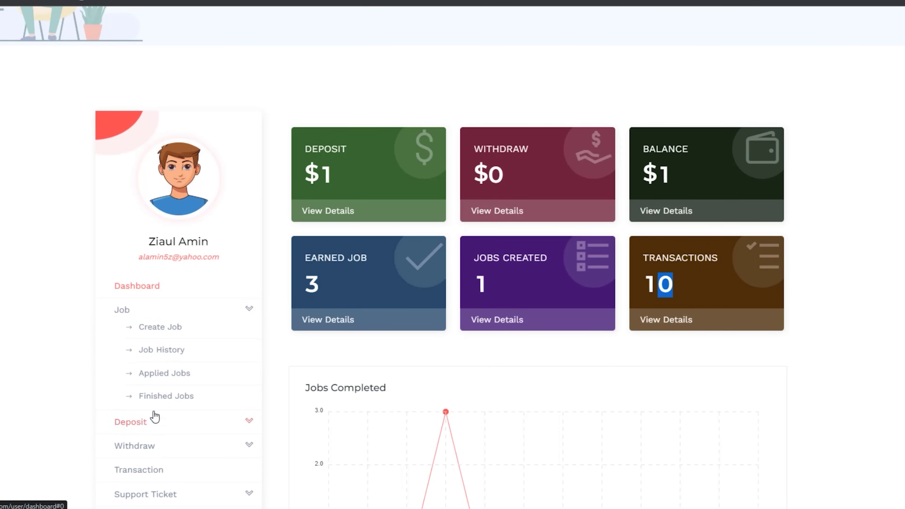
pyautogui.scroll(-3, 156, 410)
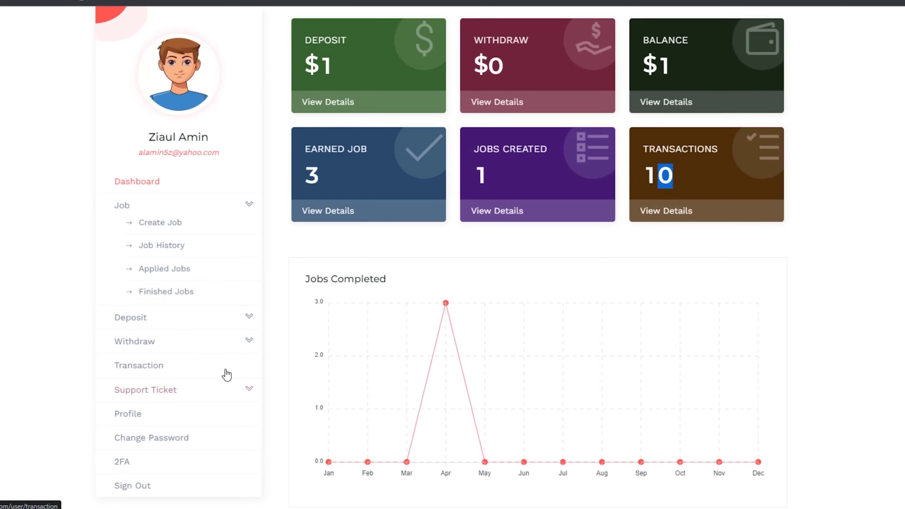
pyautogui.click(237, 317)
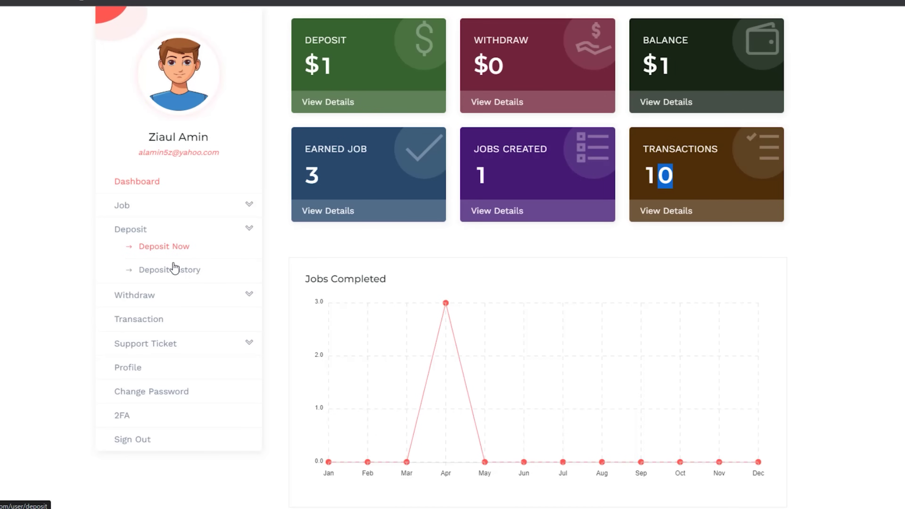
pyautogui.click(202, 236)
pyautogui.click(199, 251)
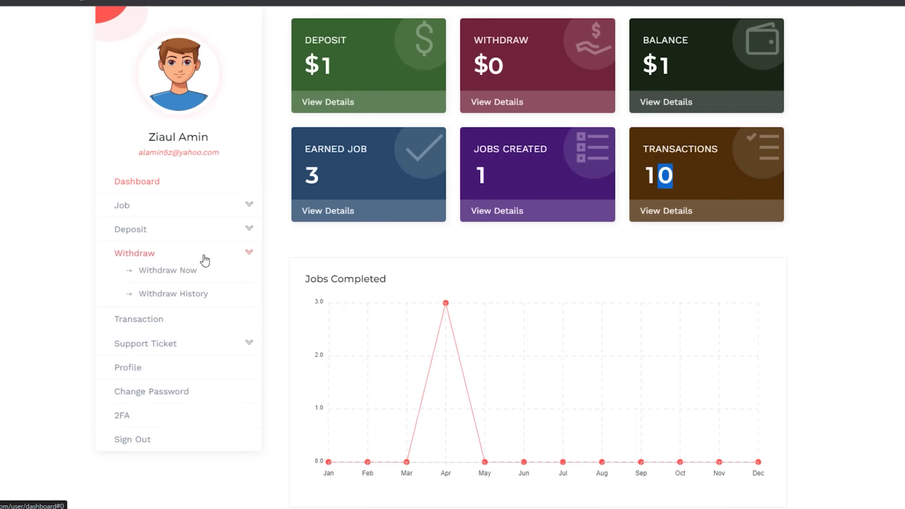
pyautogui.click(203, 254)
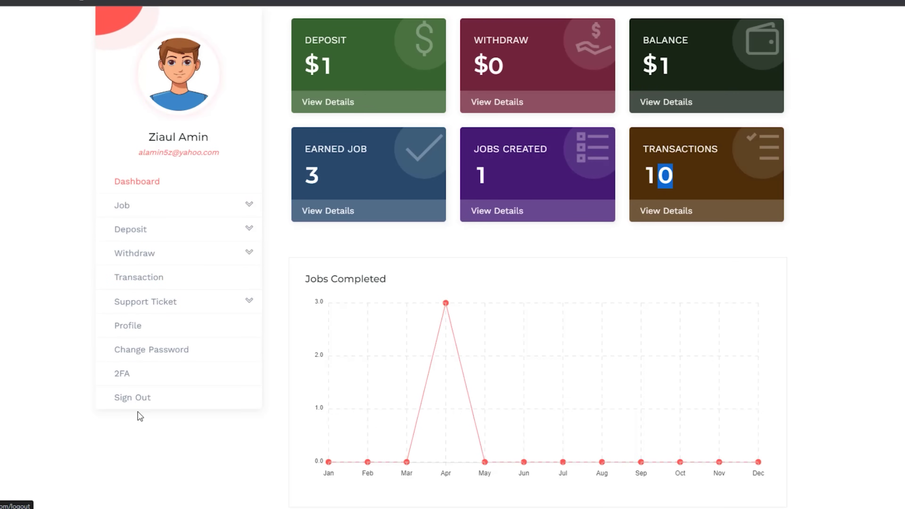
pyautogui.scroll(5, 657, 401)
pyautogui.scroll(5, 749, 443)
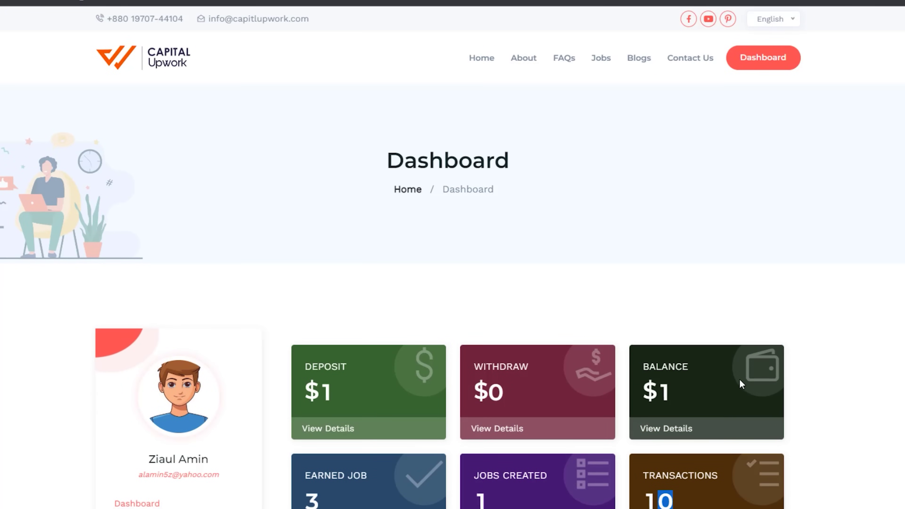
pyautogui.scroll(-3, 827, 384)
pyautogui.scroll(3, 826, 384)
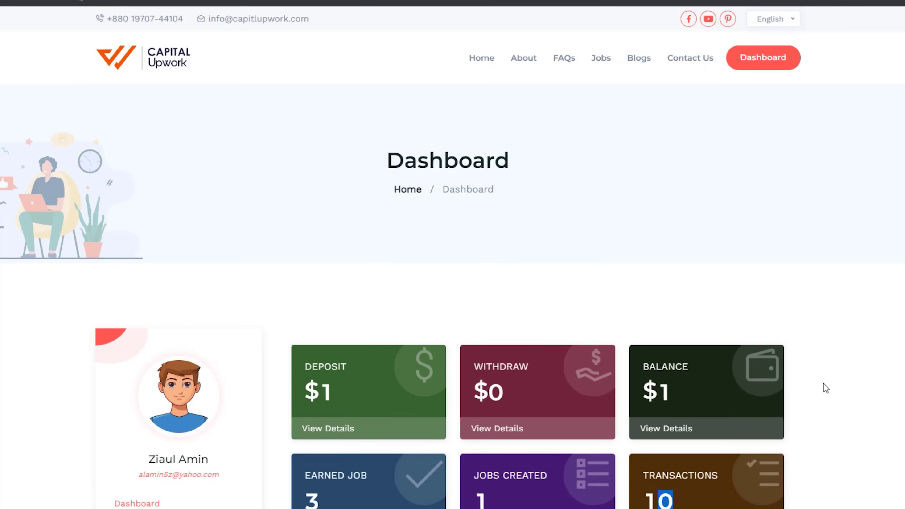
pyautogui.scroll(-9, 826, 388)
pyautogui.scroll(10, 823, 383)
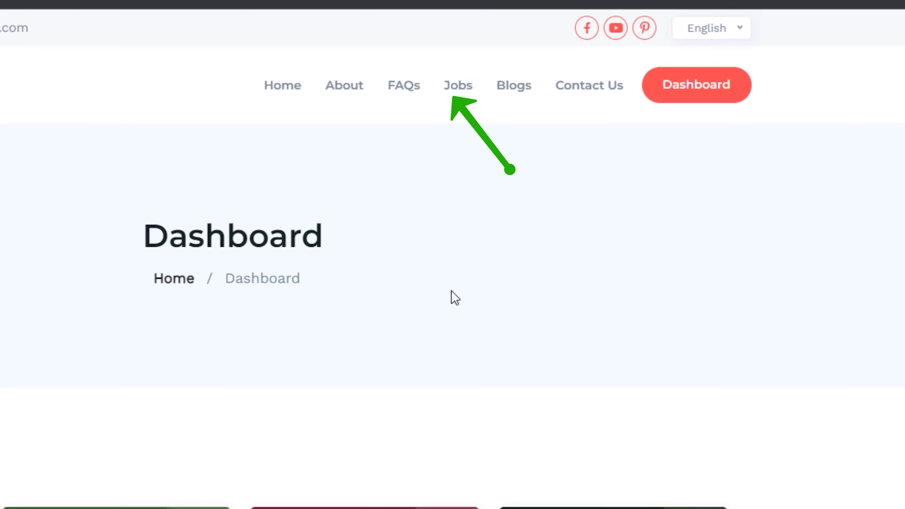
pyautogui.scroll(-10, 145, 257)
pyautogui.click(29, 24)
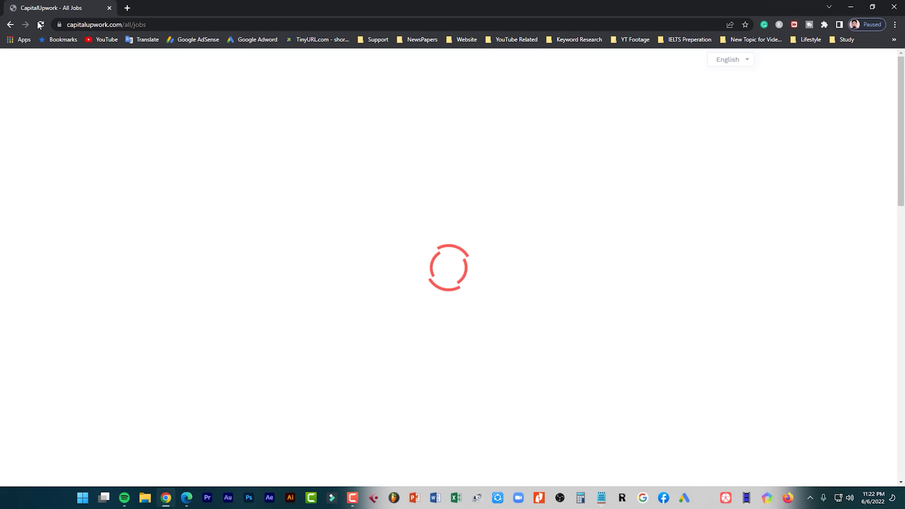
pyautogui.click(10, 24)
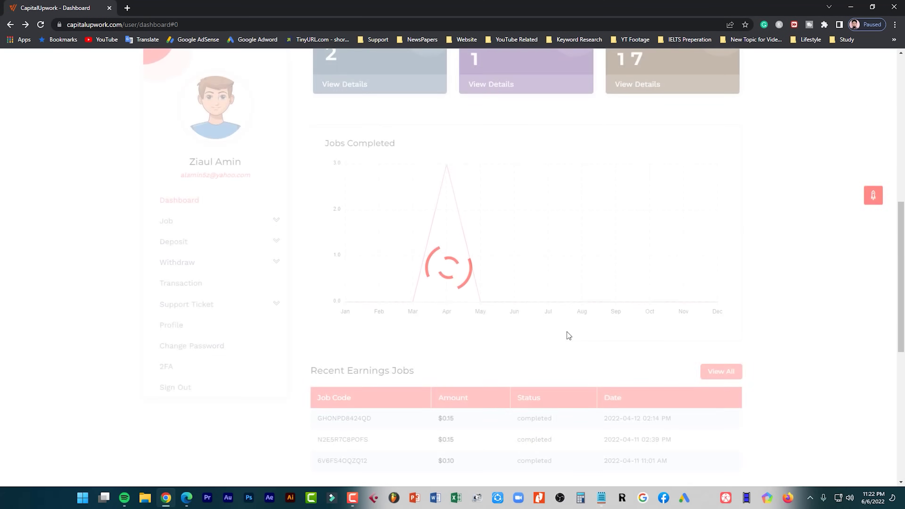
pyautogui.scroll(3, 201, 378)
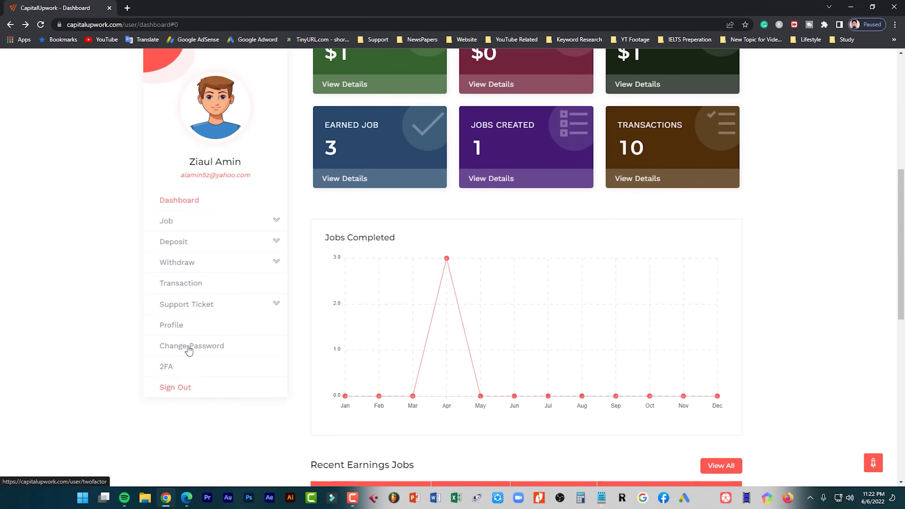
pyautogui.scroll(6, 218, 385)
pyautogui.scroll(-5, 245, 370)
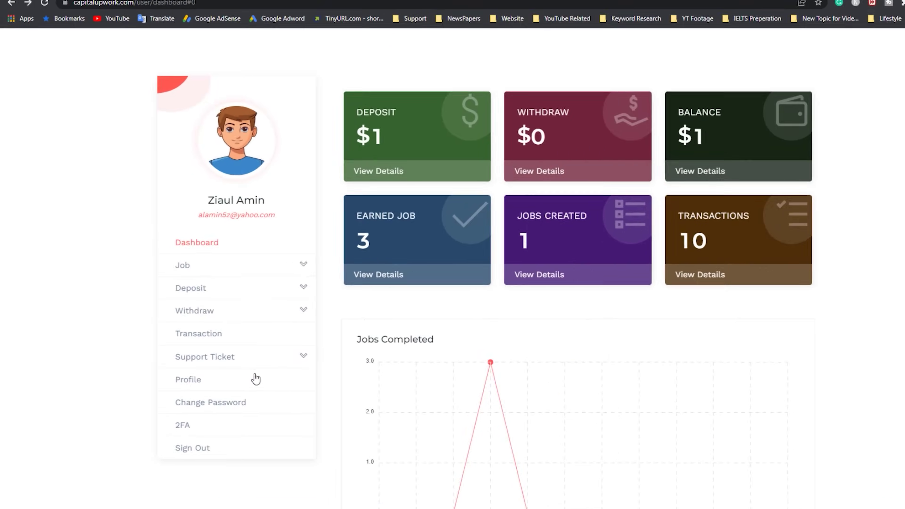
pyautogui.scroll(-3, 256, 379)
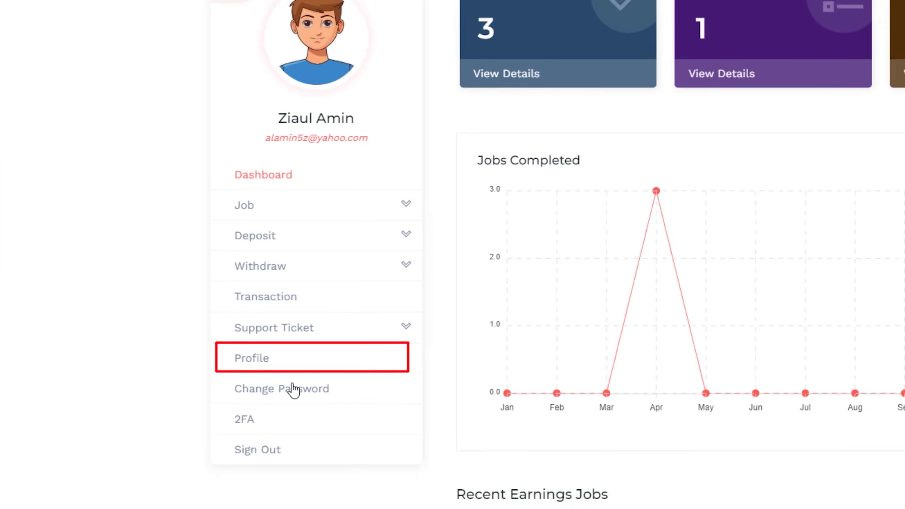
# Open Profile from the sidebar and review the name, username, e-mail, Bangladesh and phone fields
pyautogui.click(260, 358)
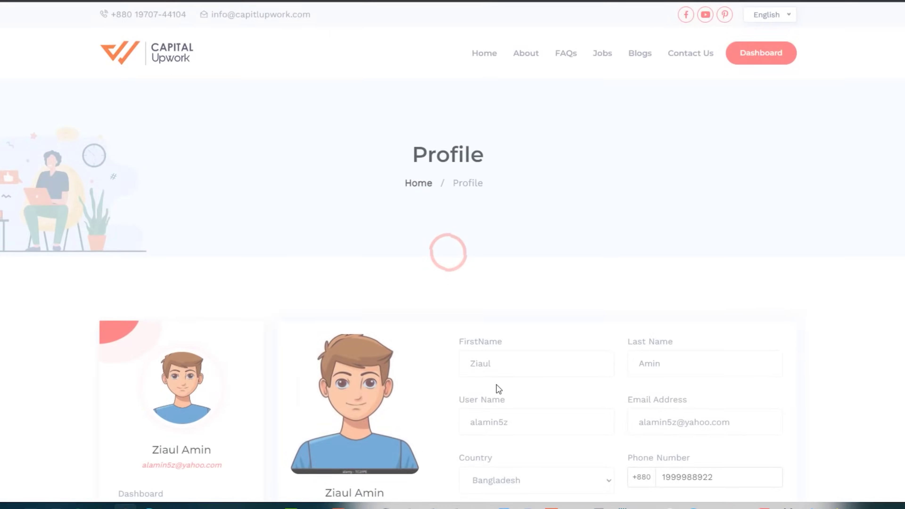
pyautogui.scroll(-3, 499, 388)
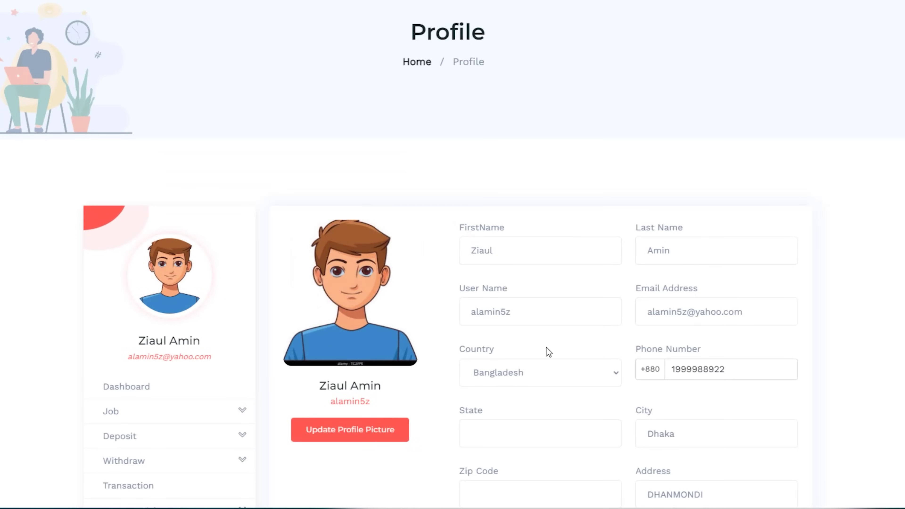
pyautogui.scroll(-3, 653, 372)
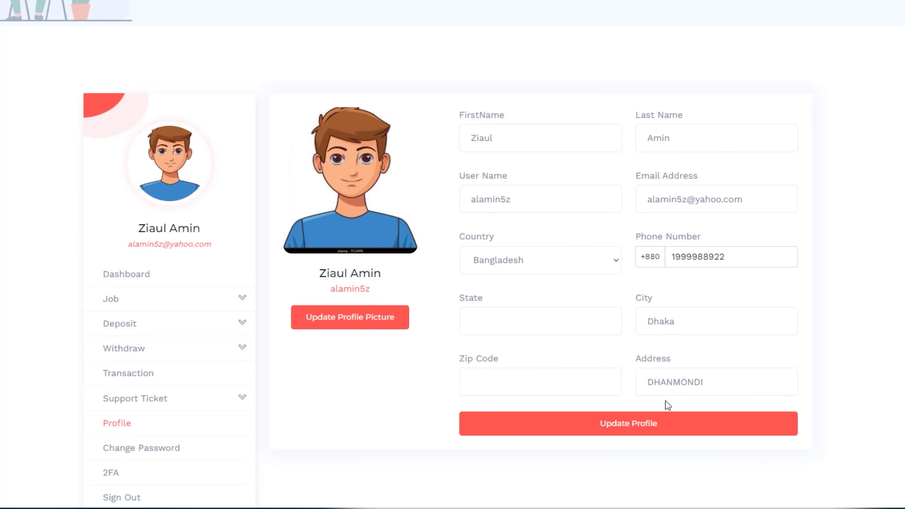
pyautogui.scroll(6, 366, 404)
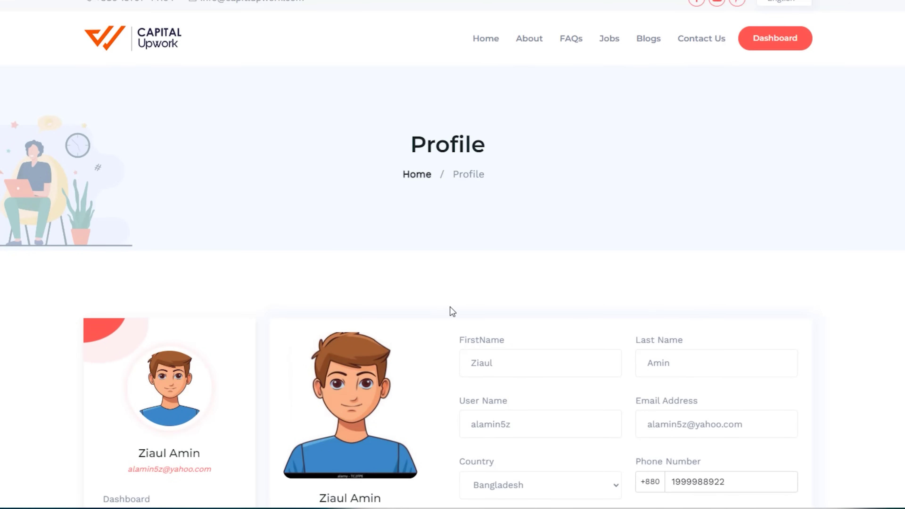
pyautogui.click(611, 39)
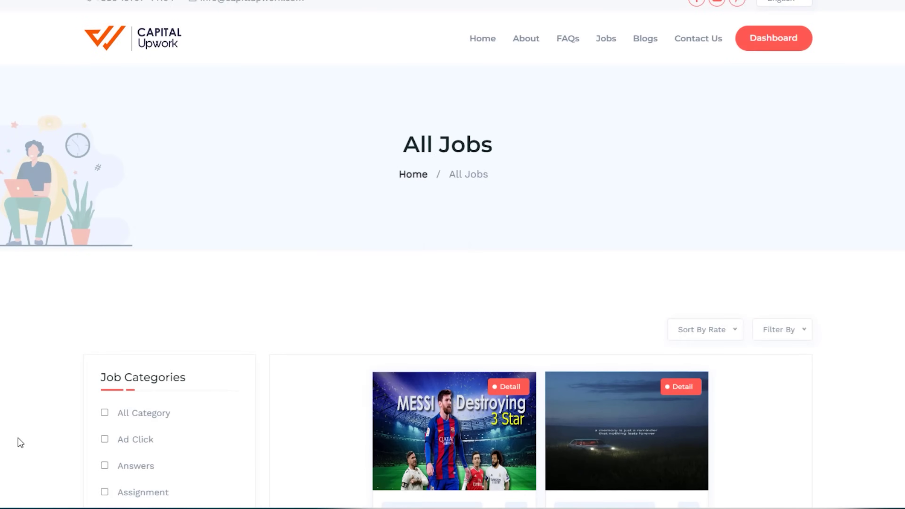
pyautogui.scroll(-5, 129, 327)
pyautogui.scroll(-3, 118, 245)
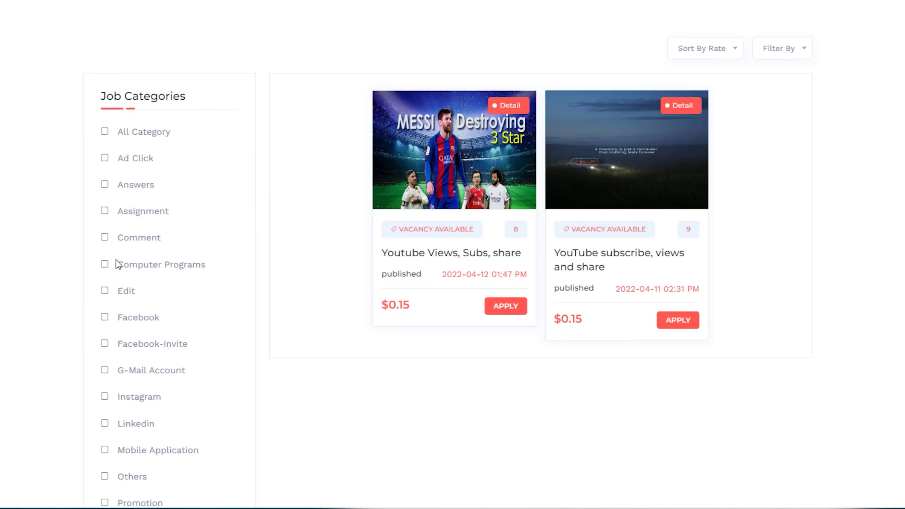
pyautogui.scroll(-2, 150, 202)
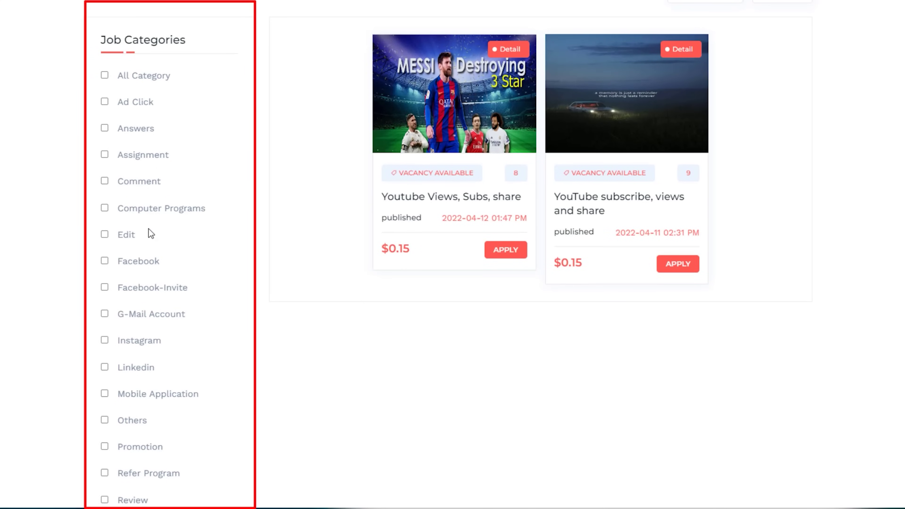
pyautogui.scroll(-2, 172, 239)
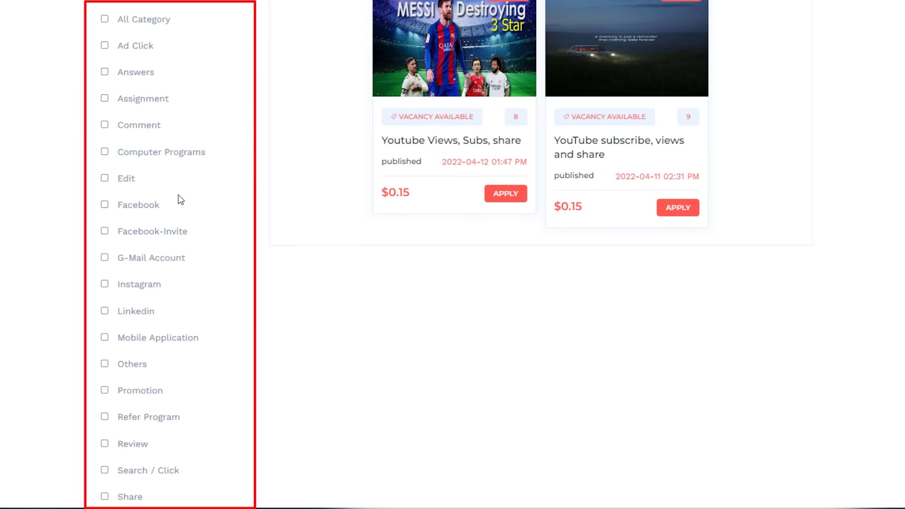
pyautogui.scroll(-2, 178, 196)
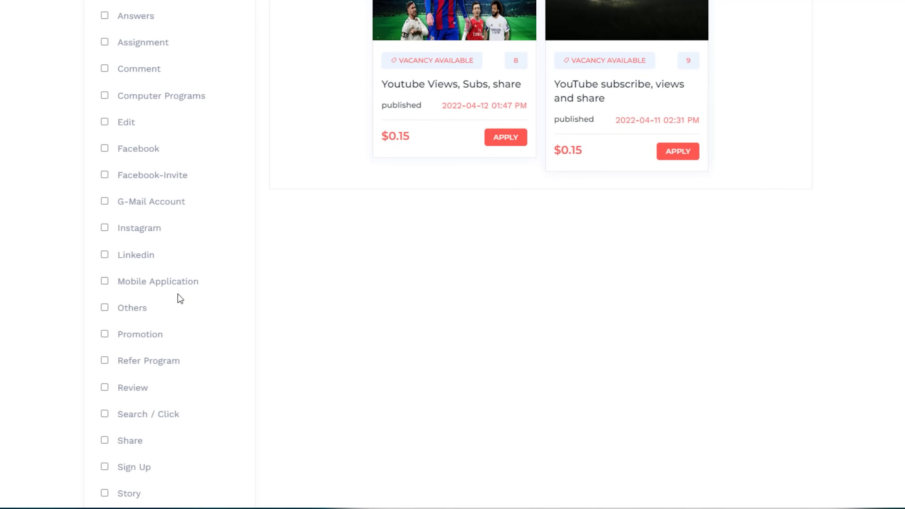
pyautogui.scroll(-2, 201, 323)
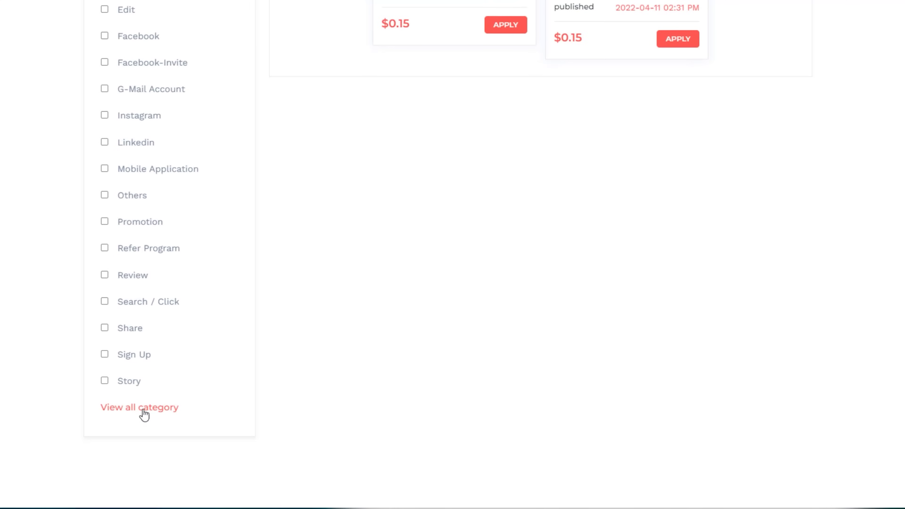
pyautogui.scroll(3, 145, 385)
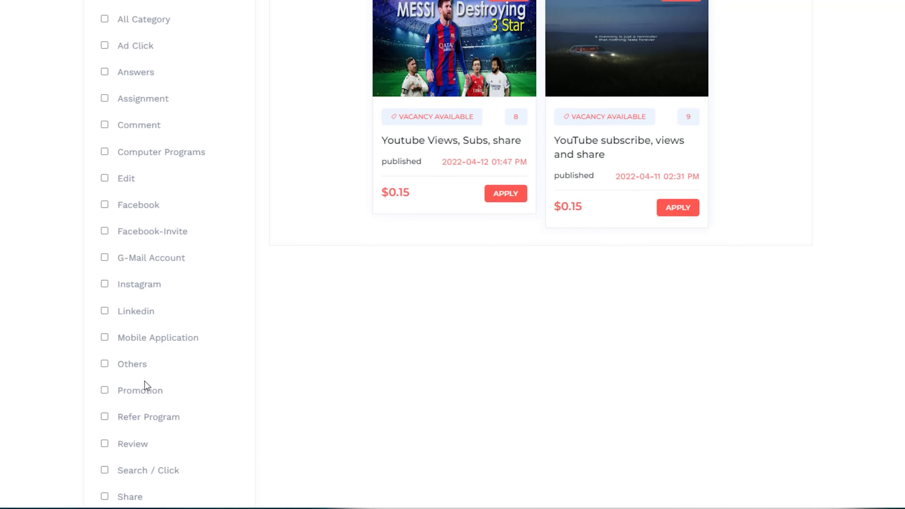
pyautogui.scroll(3, 145, 385)
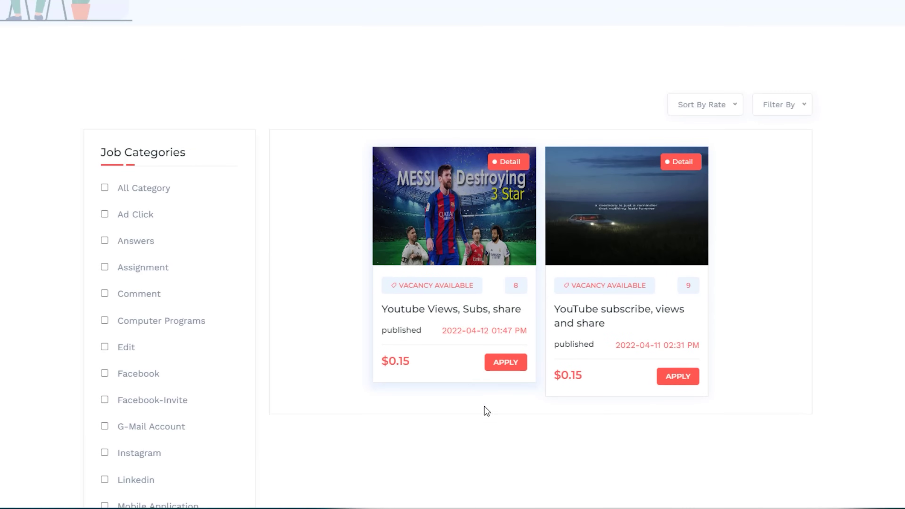
pyautogui.scroll(2, 537, 368)
pyautogui.scroll(-2, 539, 368)
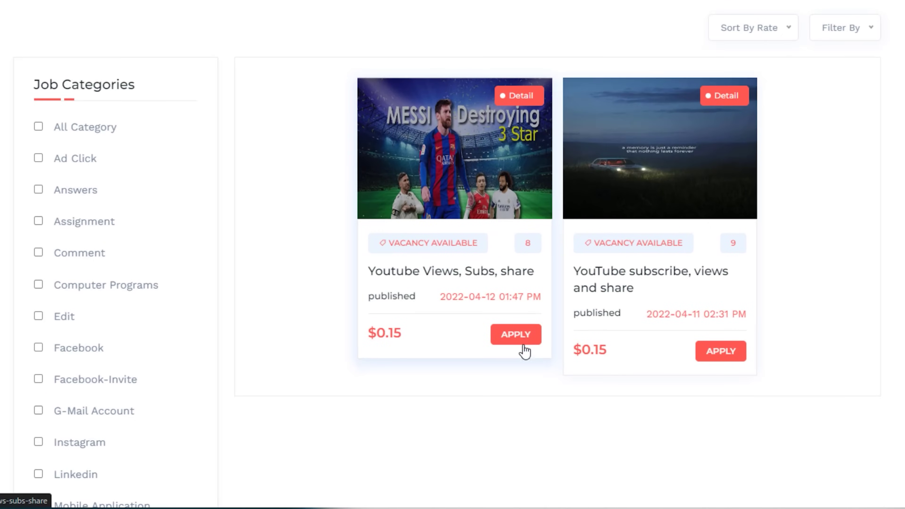
pyautogui.click(523, 346)
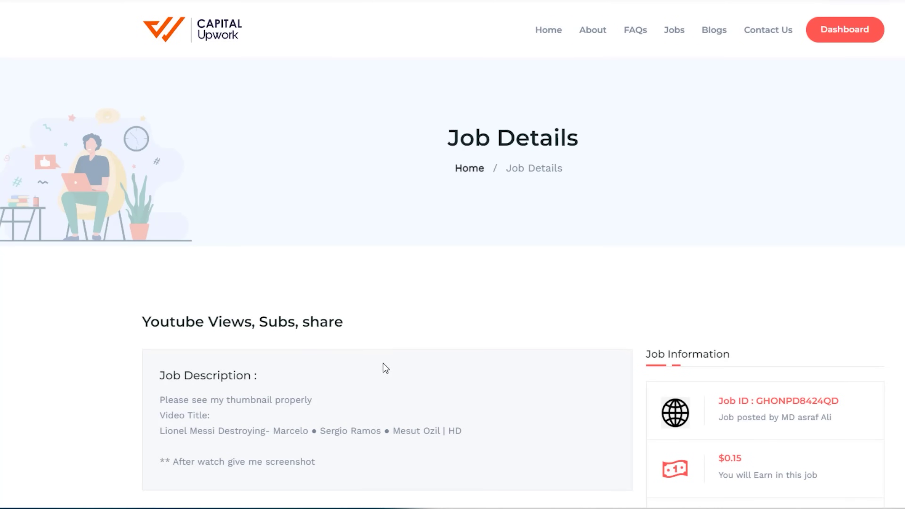
pyautogui.scroll(-3, 384, 363)
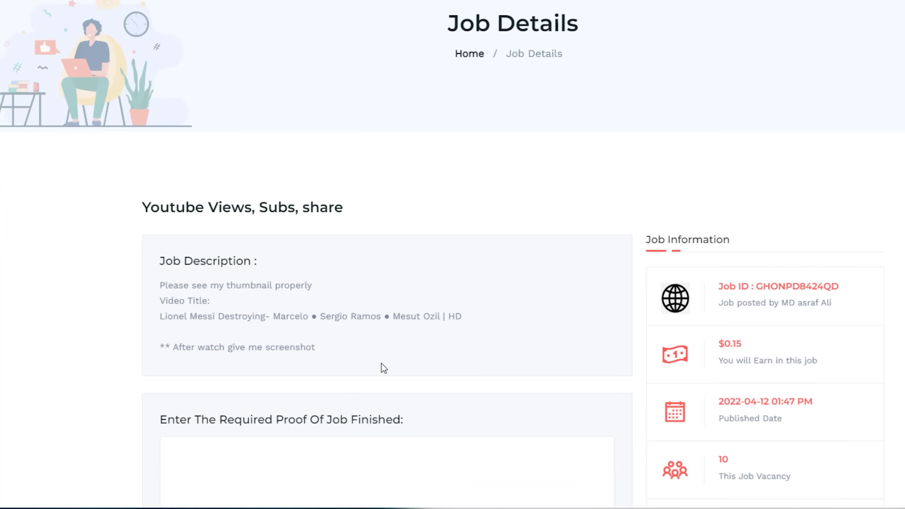
pyautogui.scroll(-3, 382, 363)
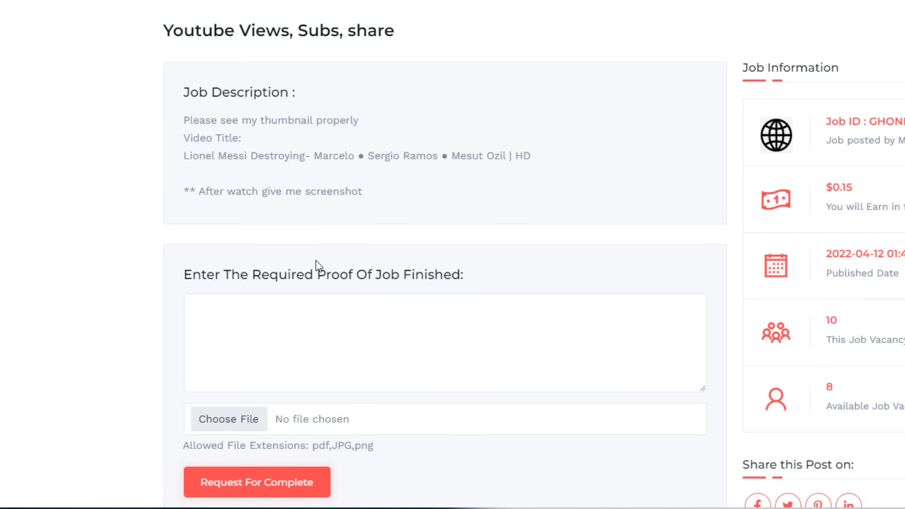
pyautogui.moveTo(185, 122); pyautogui.dragTo(375, 124)
pyautogui.click(364, 156)
pyautogui.scroll(6, 289, 245)
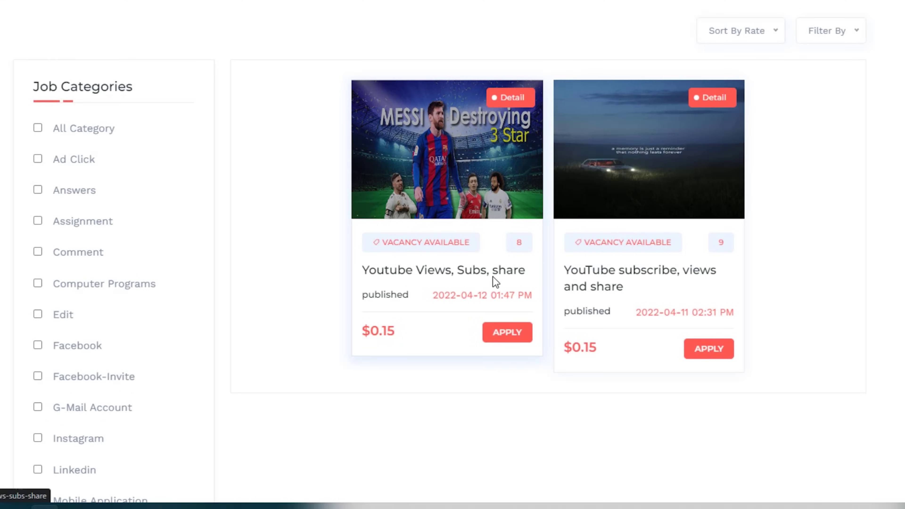
# Open the Youtube Views, Subs, share job and copy its Video Title line
pyautogui.click(513, 342)
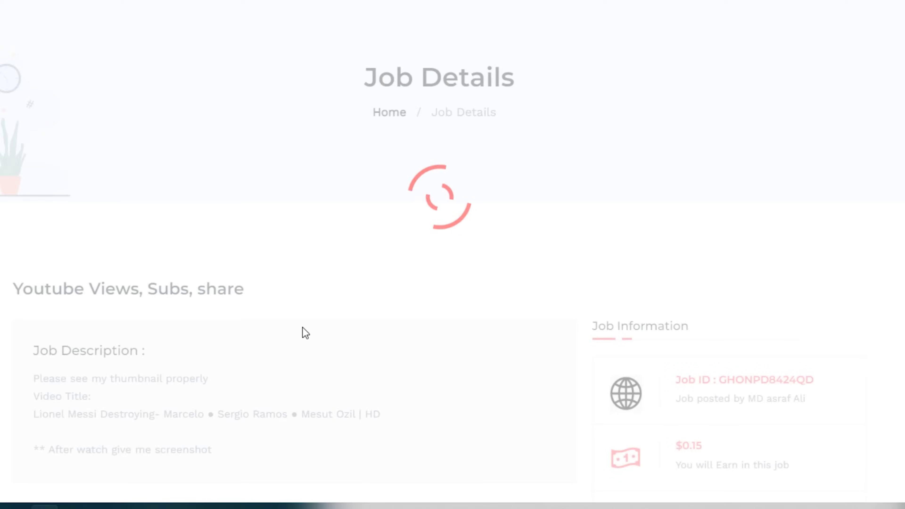
pyautogui.scroll(-3, 240, 306)
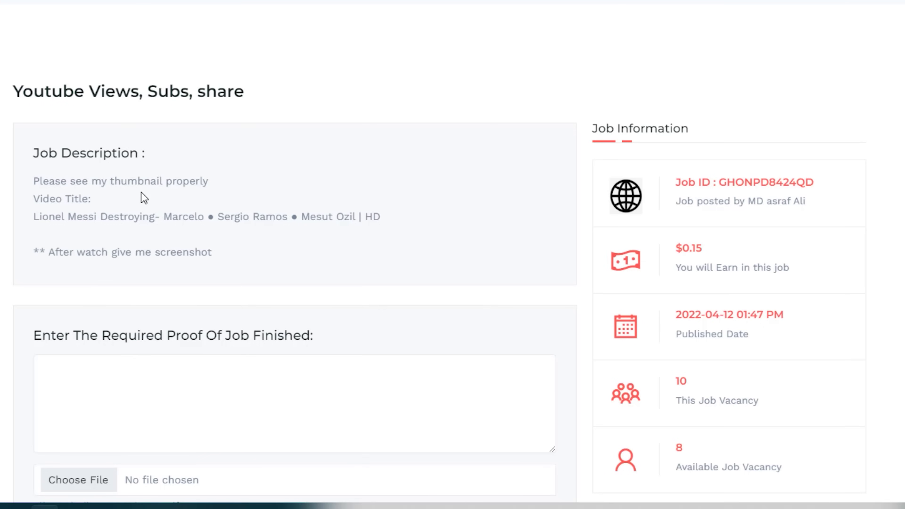
pyautogui.scroll(5, 308, 258)
pyautogui.scroll(-5, 291, 265)
pyautogui.moveTo(34, 219); pyautogui.dragTo(374, 220)
pyautogui.rightClick(374, 220)
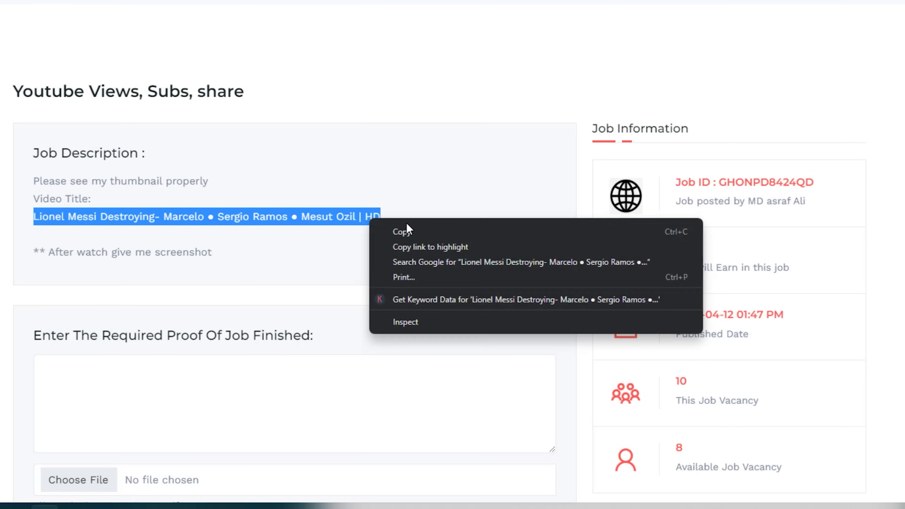
pyautogui.click(418, 232)
# Reselect the required video title line and copy it to the clipboard again
pyautogui.scroll(-2, 89, 300)
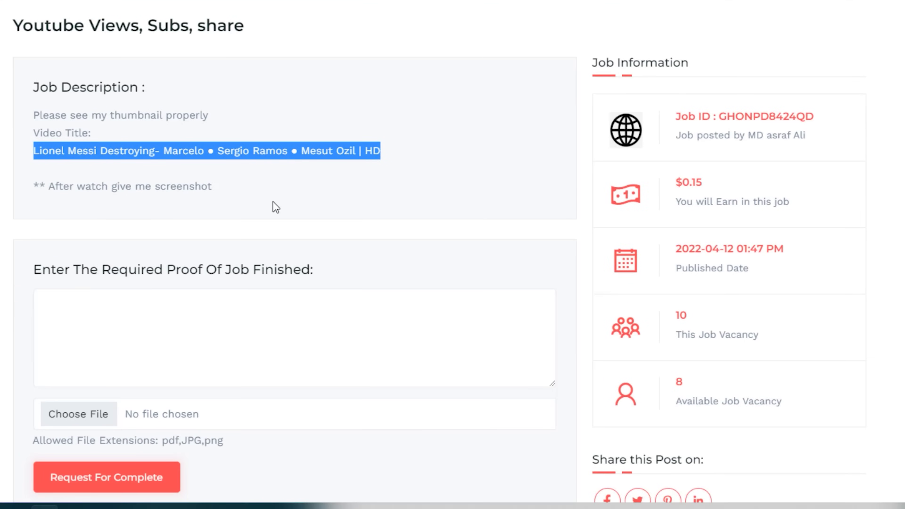
pyautogui.moveTo(62, 22); pyautogui.dragTo(131, 28)
pyautogui.click(131, 31)
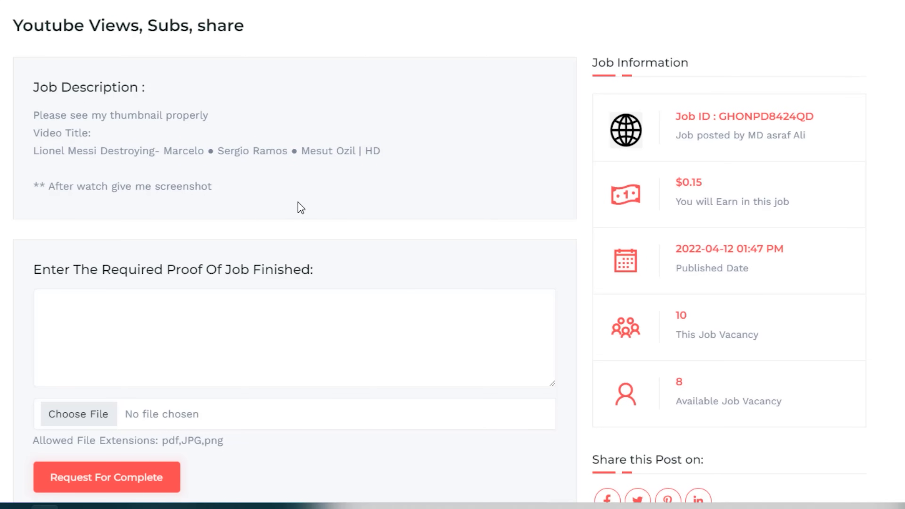
pyautogui.scroll(2, 320, 223)
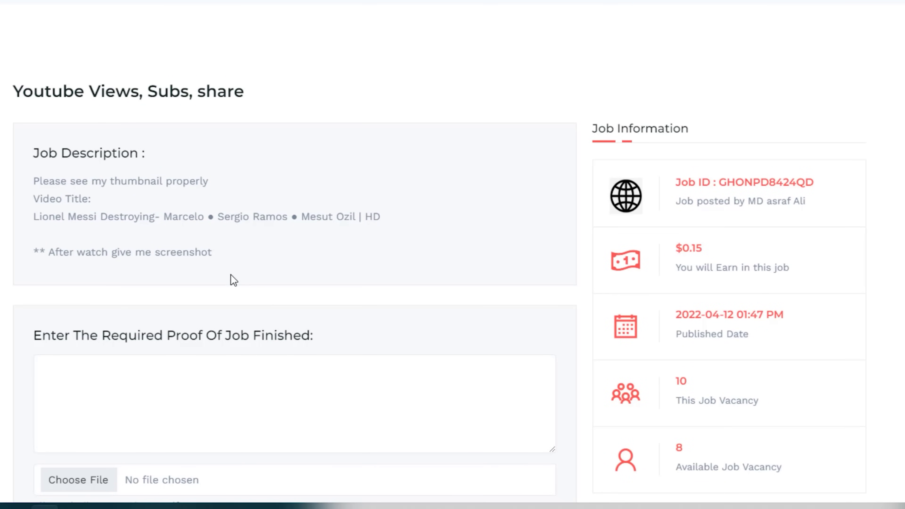
pyautogui.scroll(2, 230, 275)
pyautogui.scroll(4, 231, 278)
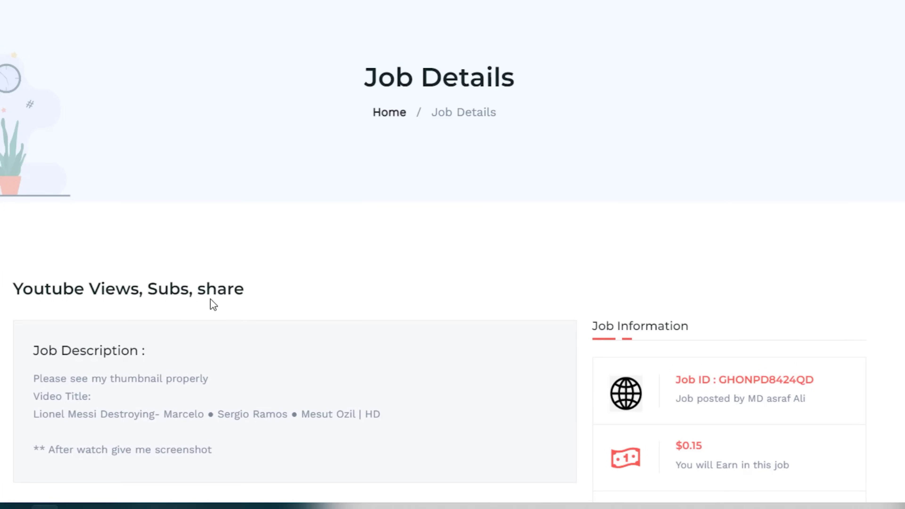
pyautogui.scroll(-4, 212, 303)
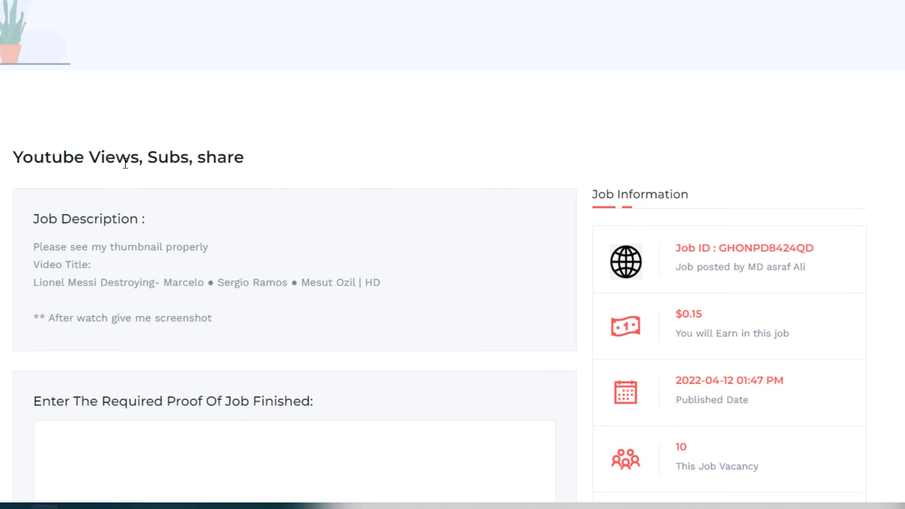
pyautogui.moveTo(410, 284); pyautogui.dragTo(33, 283)
pyautogui.rightClick(89, 282)
pyautogui.click(140, 301)
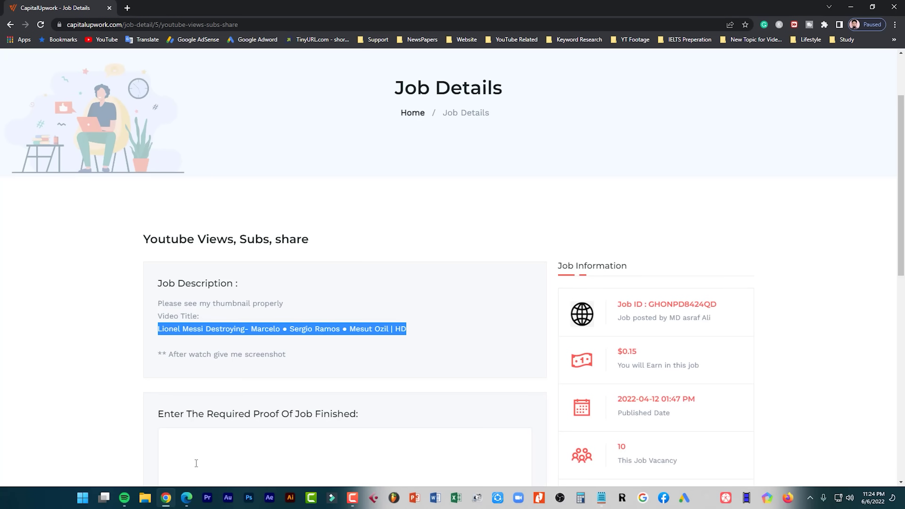
# Search youtube.com for the copied video title
pyautogui.hotkey('alt', 'Tab')
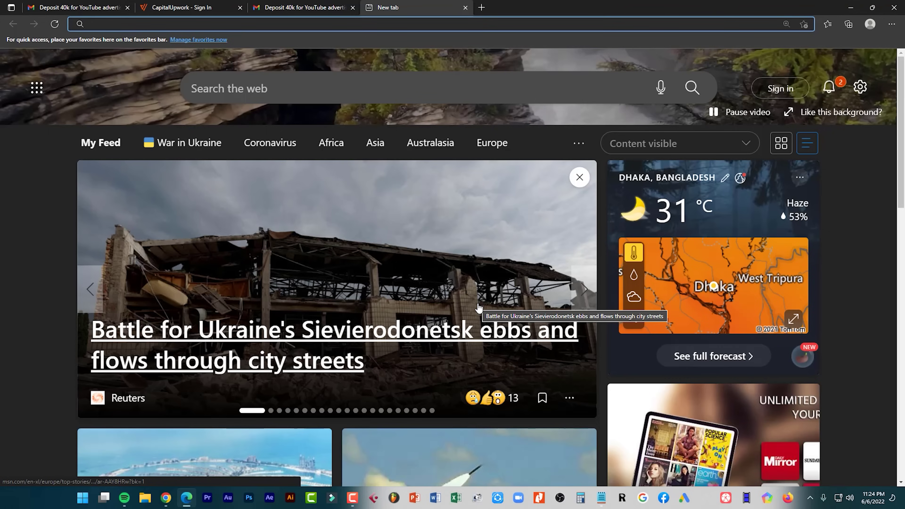
pyautogui.write('youtube.com')
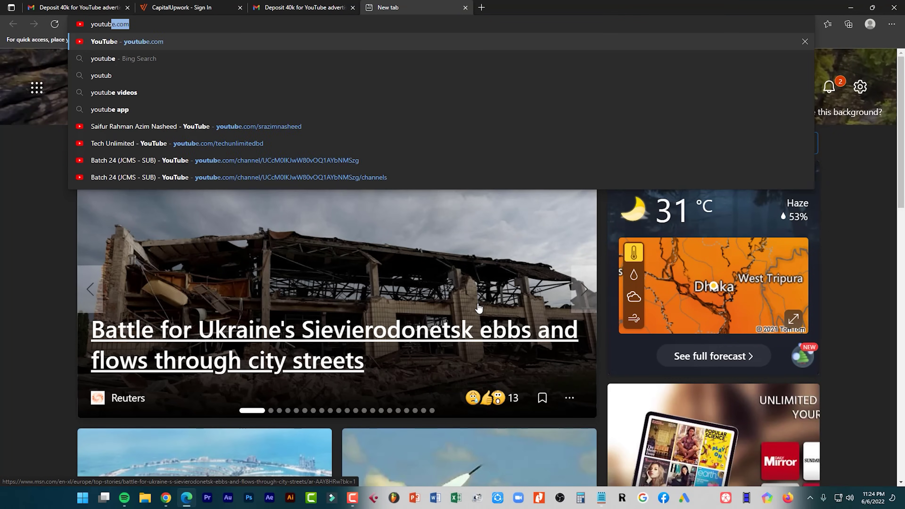
pyautogui.press('Return')
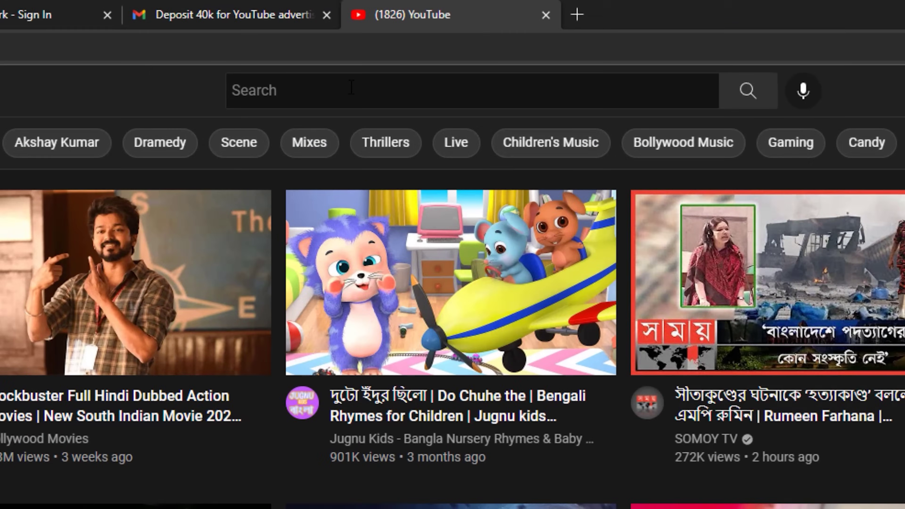
pyautogui.click(355, 84)
pyautogui.hotkey('ctrl', 'v')
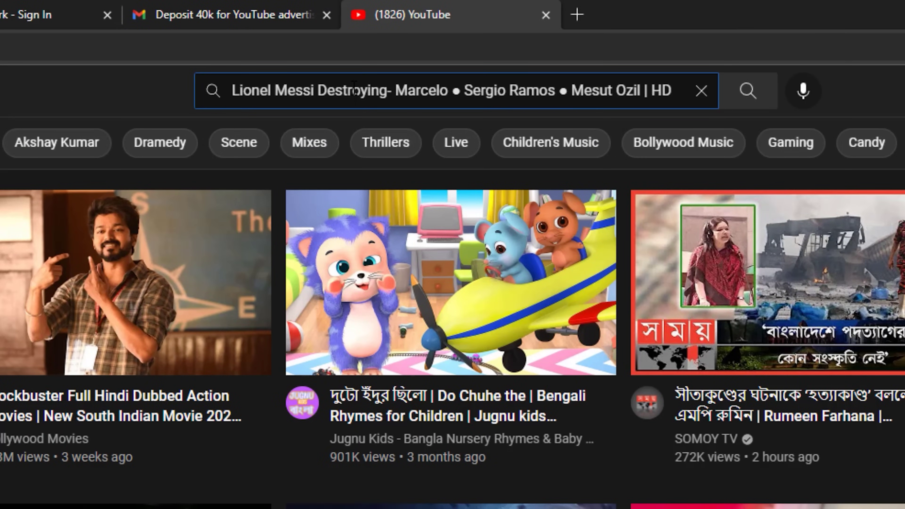
pyautogui.press('Return')
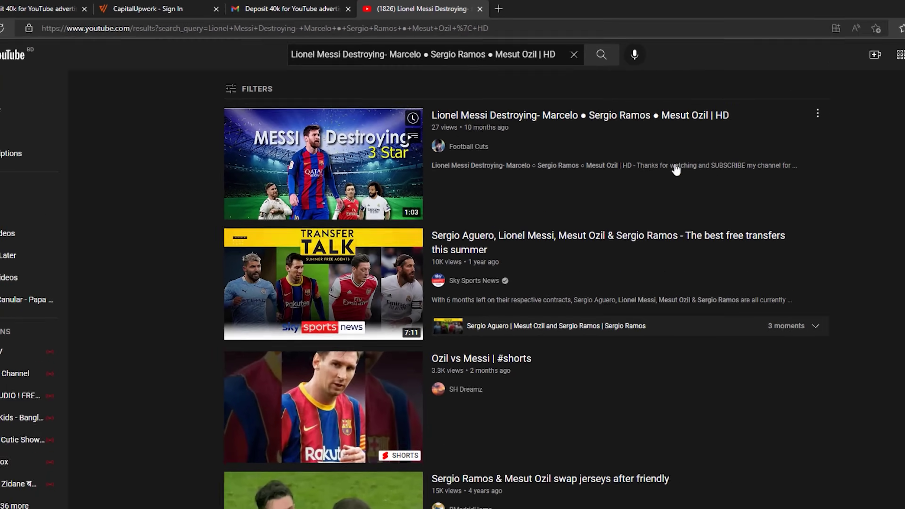
# Reopen the first job card's details in Capital Upwork from the all jobs list
pyautogui.hotkey('alt', 'Tab')
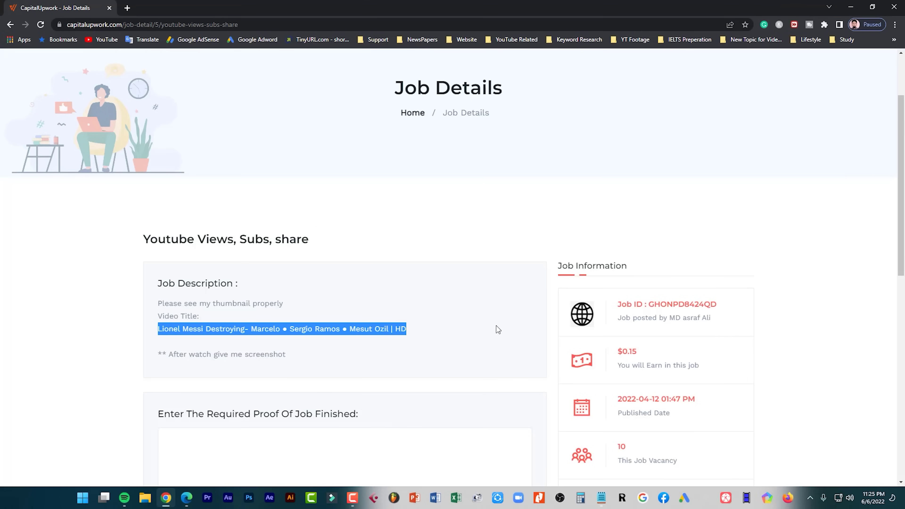
pyautogui.click(9, 24)
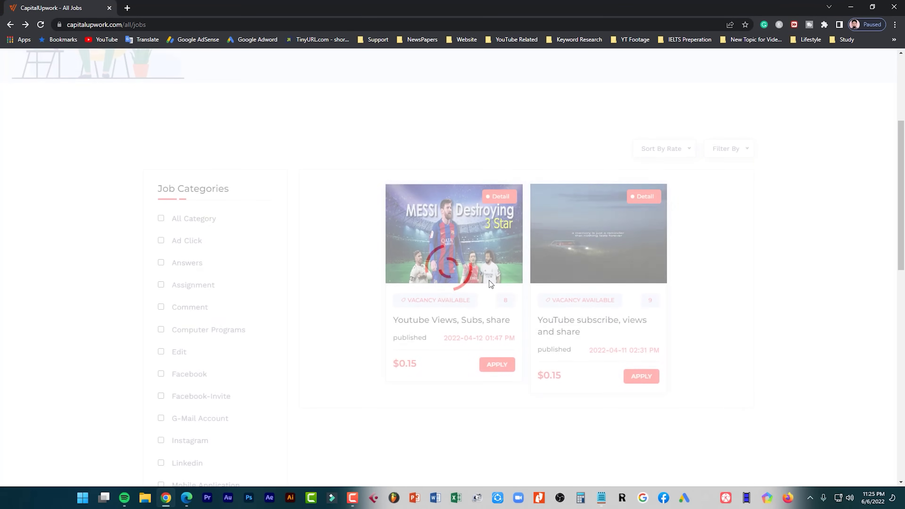
pyautogui.click(496, 364)
pyautogui.hotkey('alt', 'Tab')
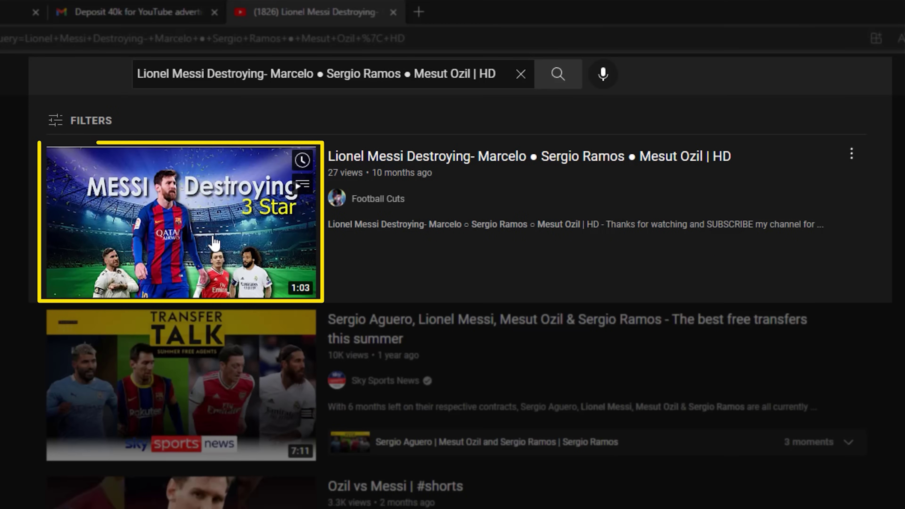
# Play the Lionel Messi Destroying video muted to its end and subscribe to Football Cuts
pyautogui.click(214, 243)
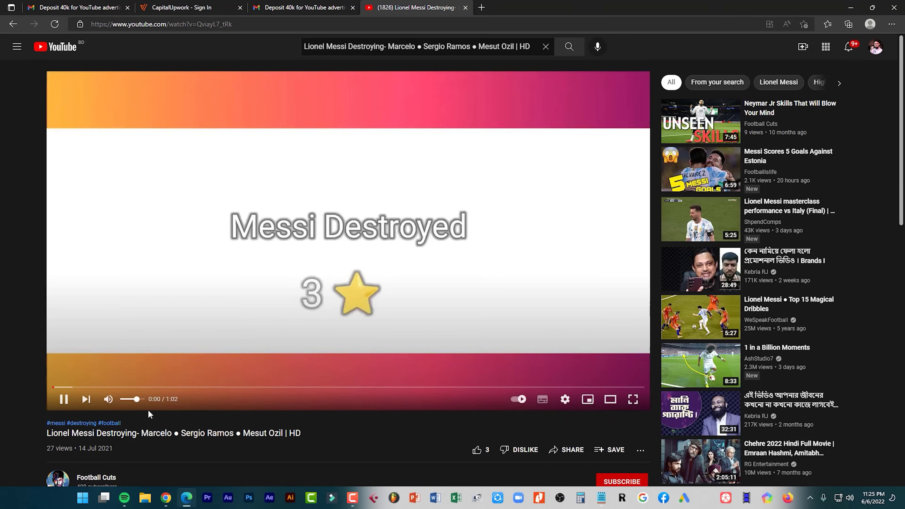
pyautogui.click(109, 399)
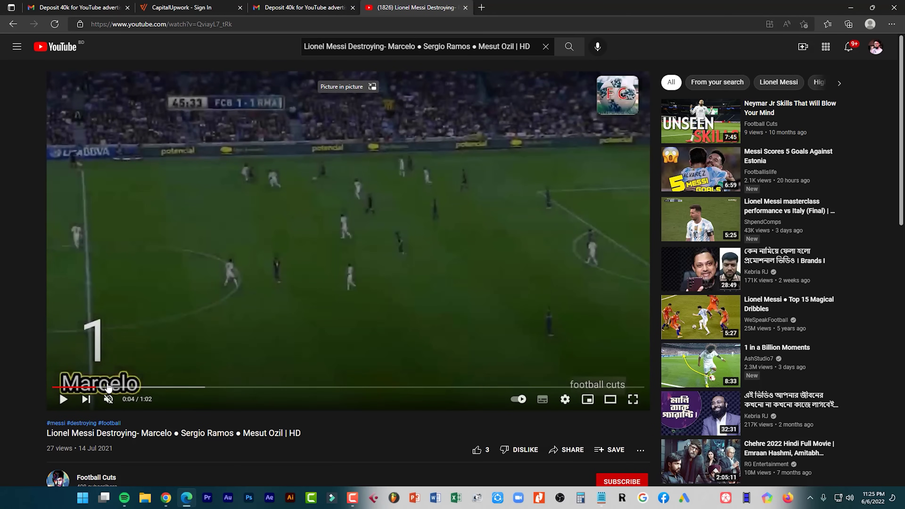
pyautogui.moveTo(301, 387); pyautogui.dragTo(641, 392)
pyautogui.scroll(-4, 420, 417)
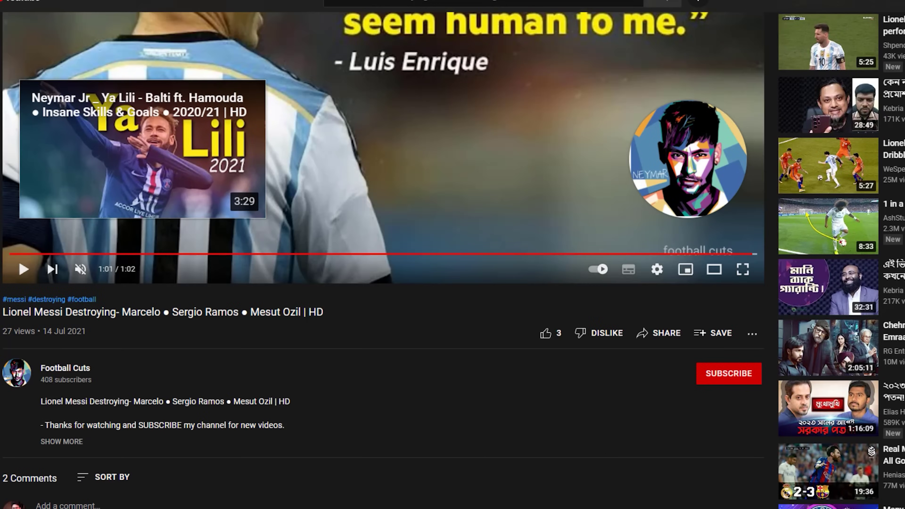
pyautogui.hotkey('ctrl', 'Tab')
pyautogui.scroll(-3, 246, 371)
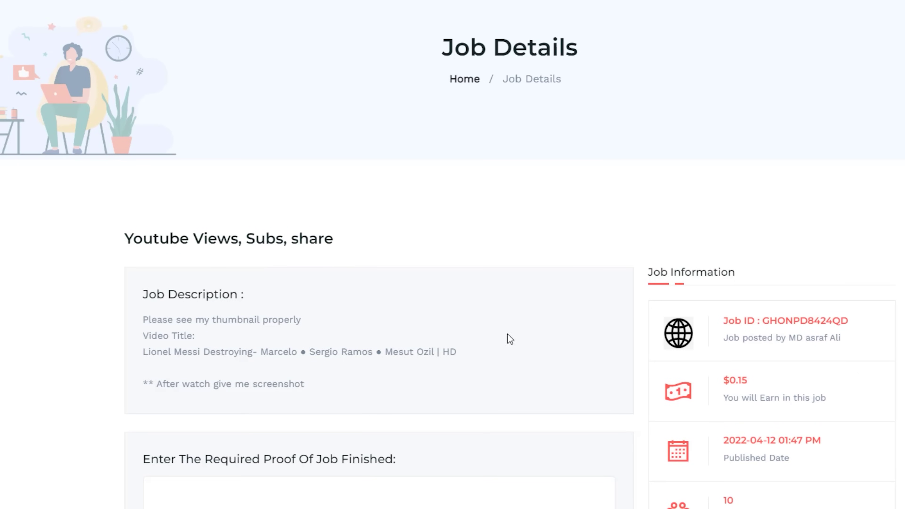
pyautogui.hotkey('ctrl', 'Tab')
pyautogui.click(735, 380)
pyautogui.hotkey('ctrl', 'Tab')
pyautogui.hotkey('ctrl', 'Tab')
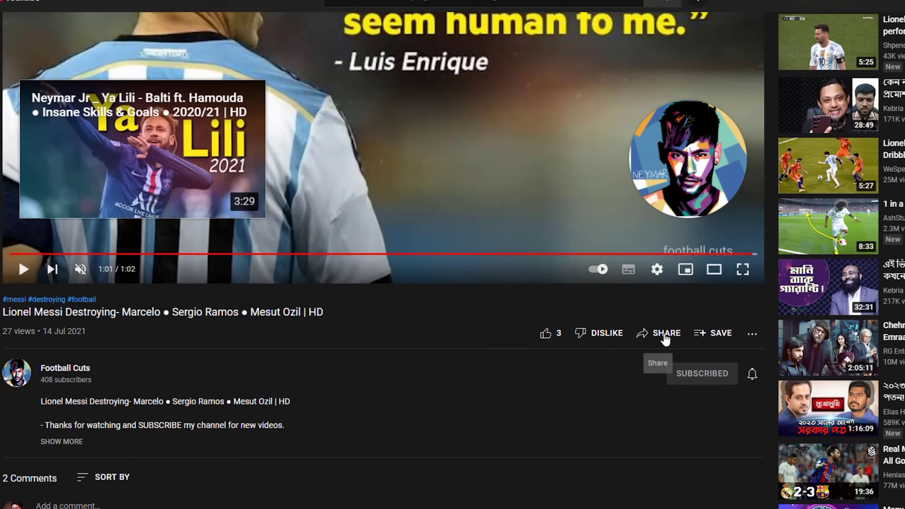
# Copy the Lionel Messi video's youtu.be short link from the Share dialog
pyautogui.click(659, 333)
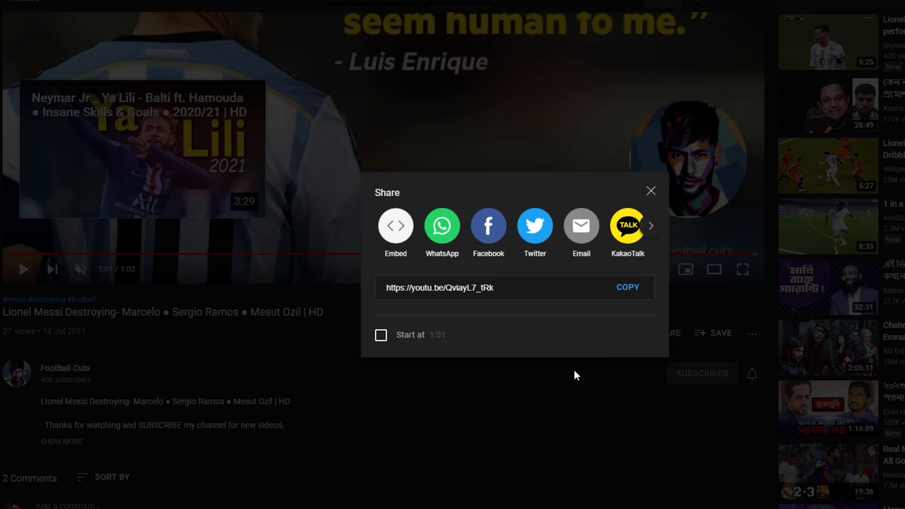
pyautogui.click(629, 287)
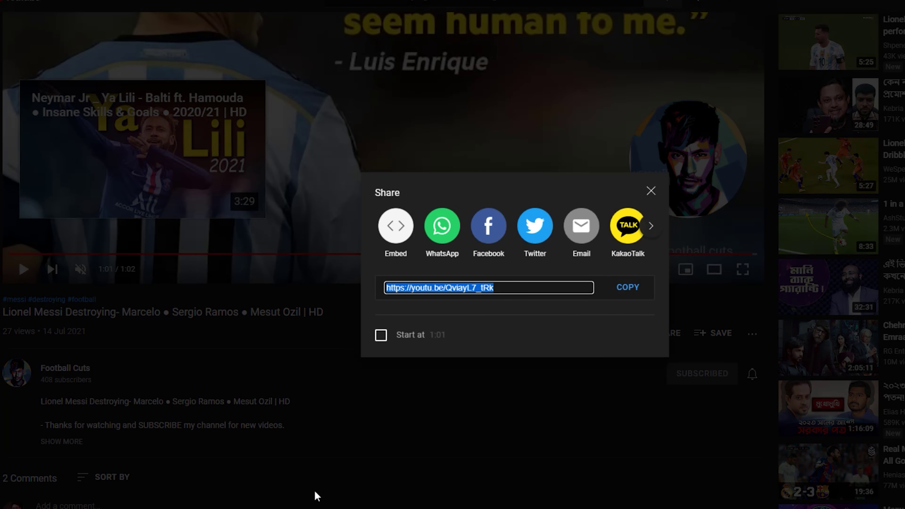
pyautogui.click(326, 495)
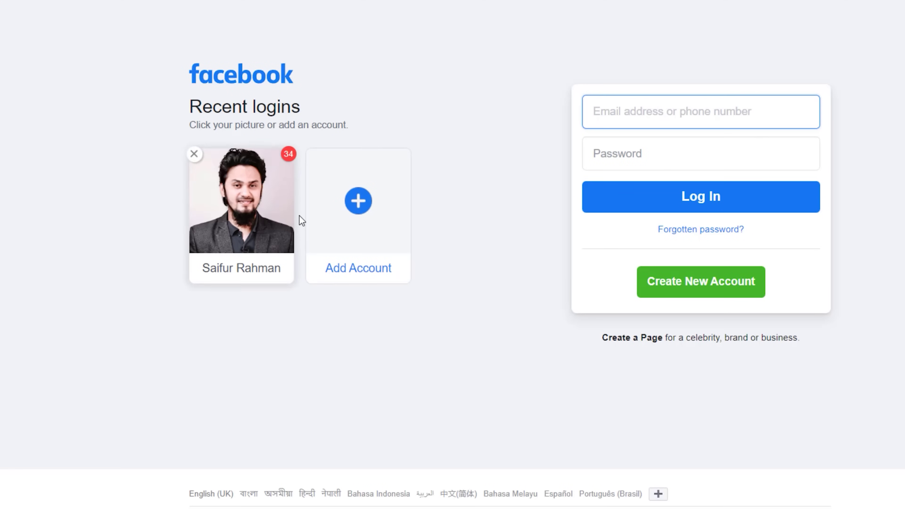
# Log in to Facebook with the saved profile and its password
pyautogui.click(264, 245)
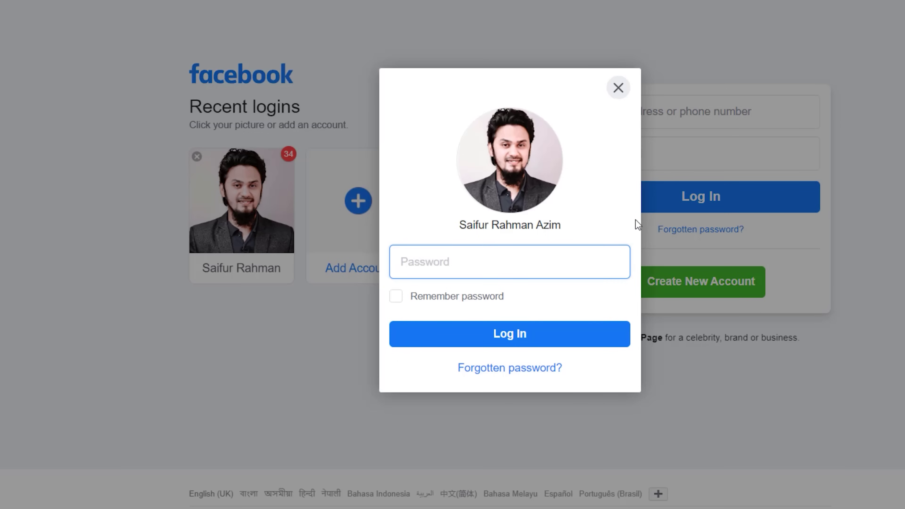
pyautogui.write('*****')
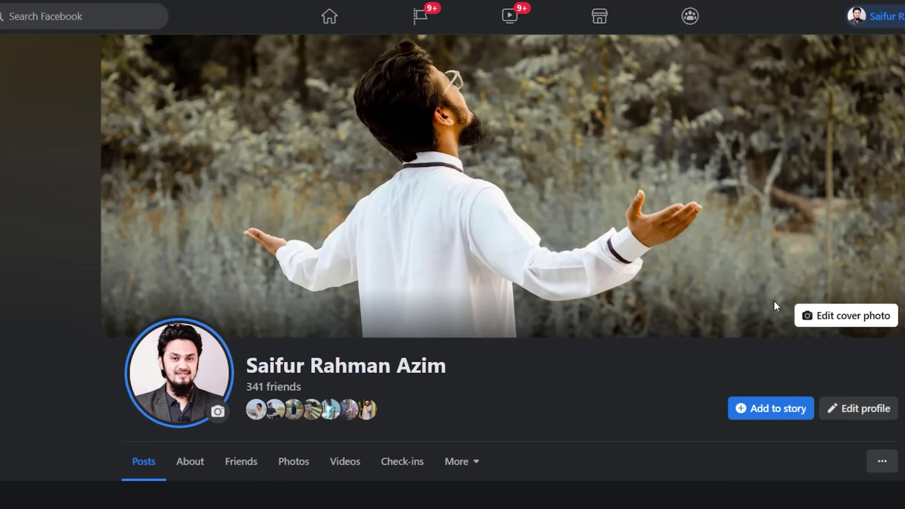
pyautogui.scroll(-6, 777, 307)
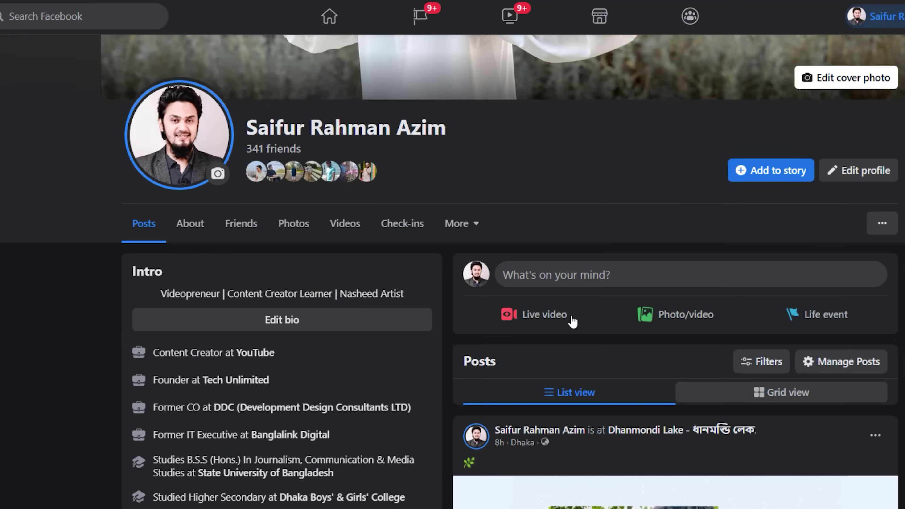
# Start a new profile post with its audience set to Only me, not saved as default
pyautogui.click(599, 272)
pyautogui.click(417, 204)
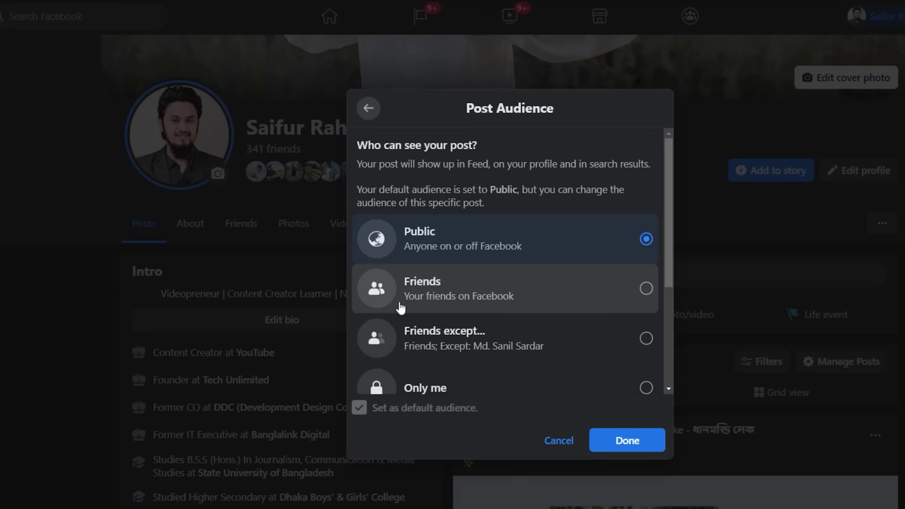
pyautogui.scroll(-5, 491, 287)
pyautogui.click(424, 211)
pyautogui.click(359, 407)
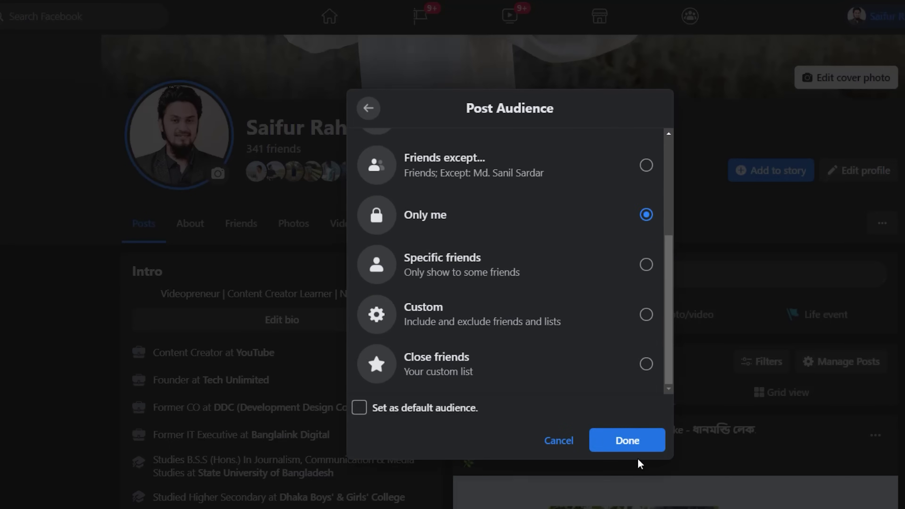
pyautogui.click(630, 443)
# Paste the Messi video's youtu.be link into the post and publish it
pyautogui.click(453, 263)
pyautogui.hotkey('ctrl', 'v')
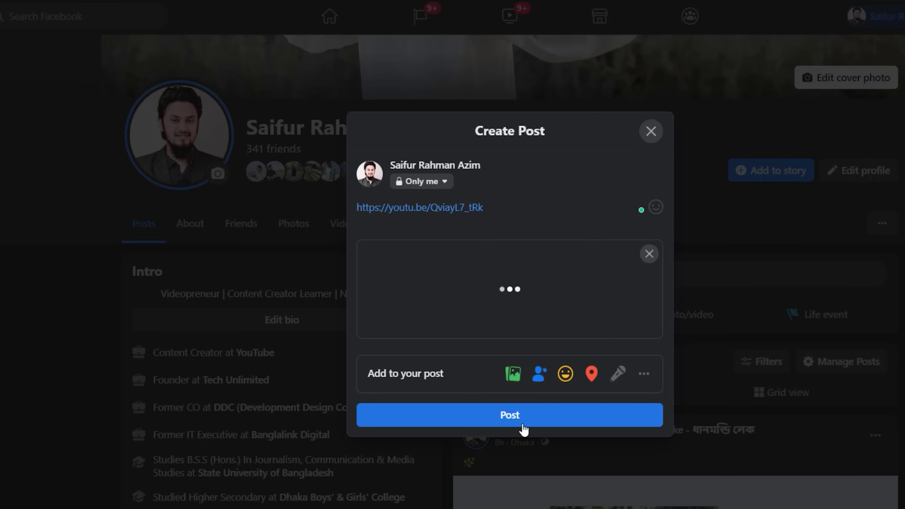
pyautogui.click(545, 479)
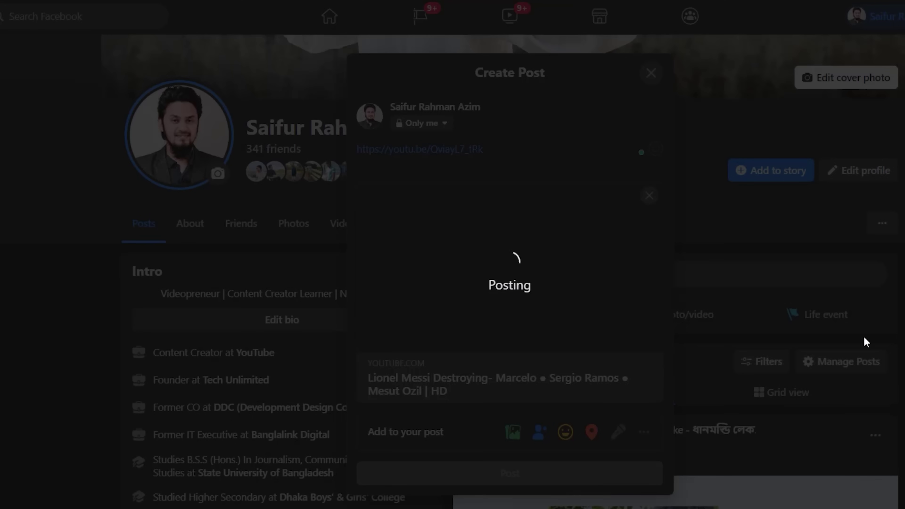
pyautogui.scroll(-8, 834, 404)
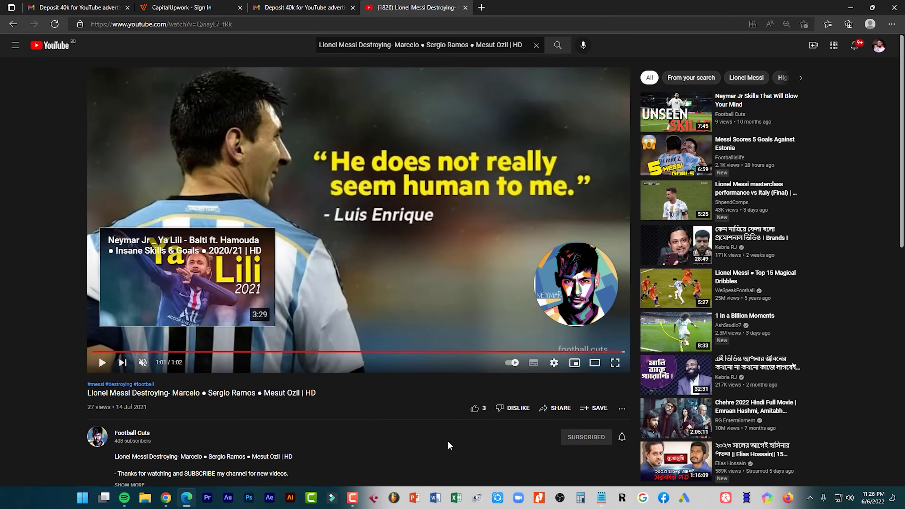
# Launch Photoshop, create a 1920×1080 document and paste the YouTube screenshot as a layer
pyautogui.click(249, 498)
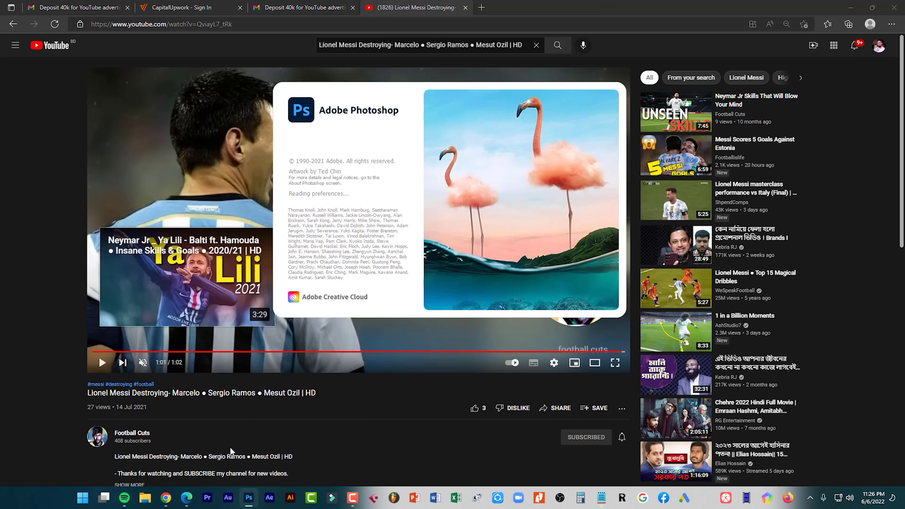
pyautogui.moveTo(187, 503)
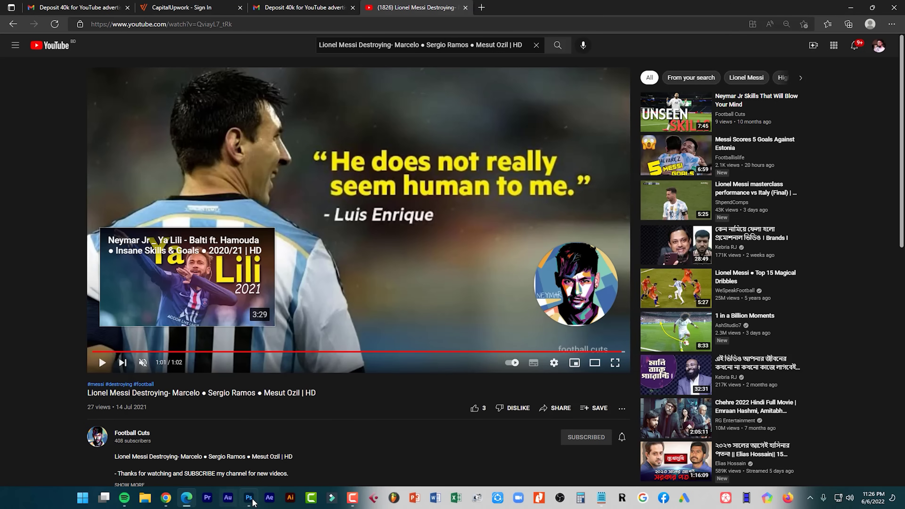
pyautogui.click(851, 7)
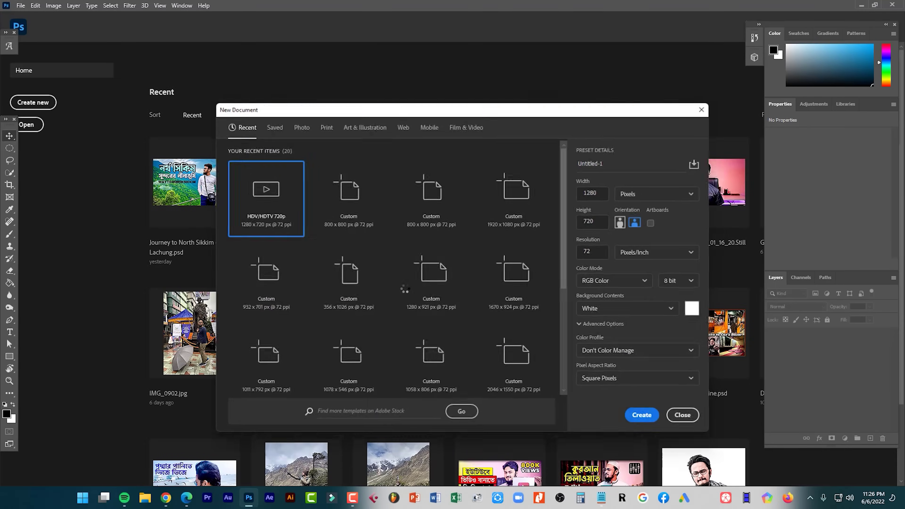
pyautogui.press('Return')
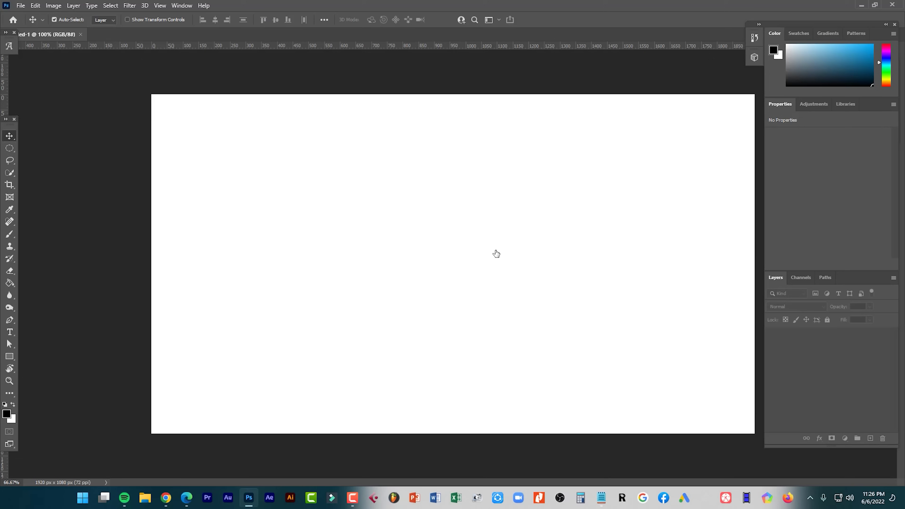
pyautogui.hotkey('ctrl', 'v')
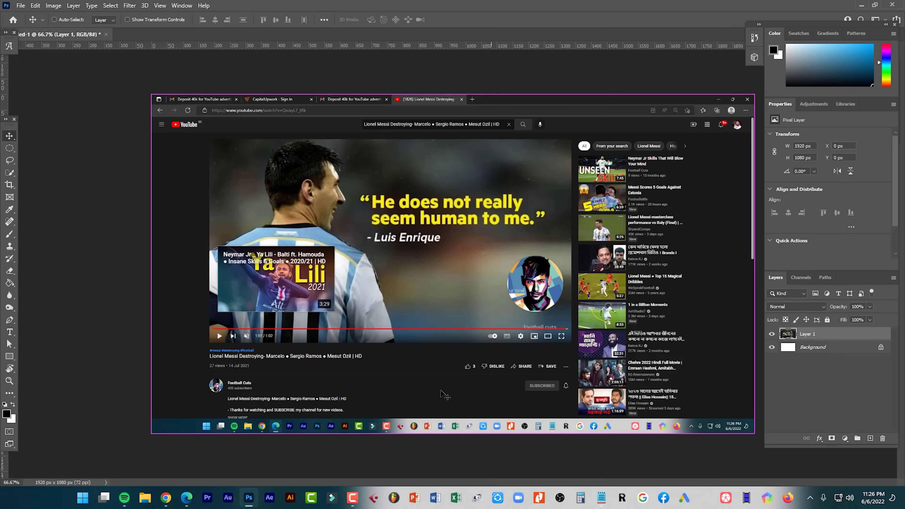
# Begin saving the document to the Desktop, then cancel the save dialog
pyautogui.press('s')
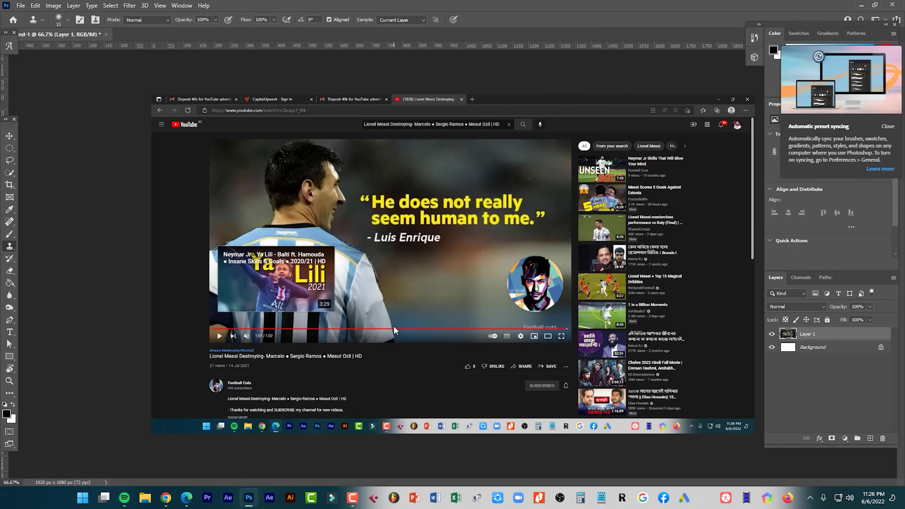
pyautogui.hotkey('ctrl', 's')
pyautogui.click(43, 206)
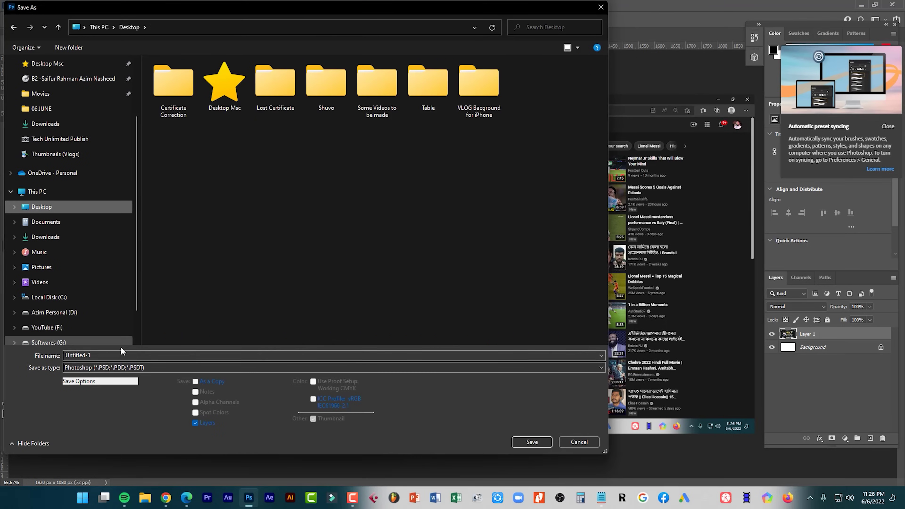
pyautogui.click(123, 368)
pyautogui.press('Escape')
pyautogui.press('Escape')
# Return to the YouTube Views job page and enter 'View, Like' in the proof box
pyautogui.click(166, 498)
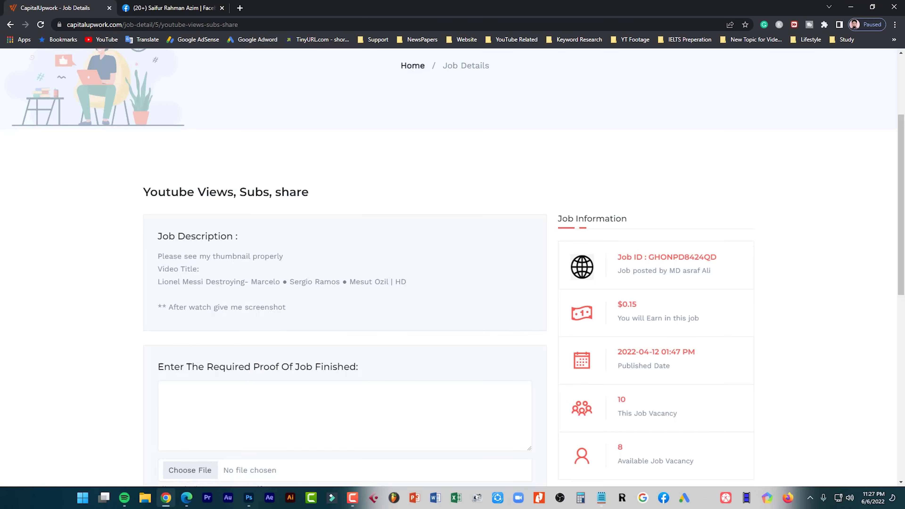
pyautogui.scroll(-3, 260, 379)
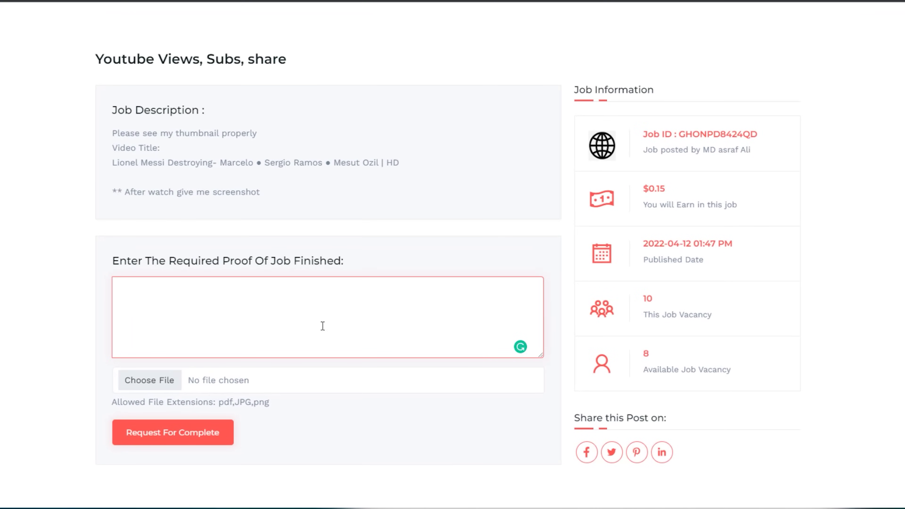
pyautogui.hotkey('alt', 'Tab')
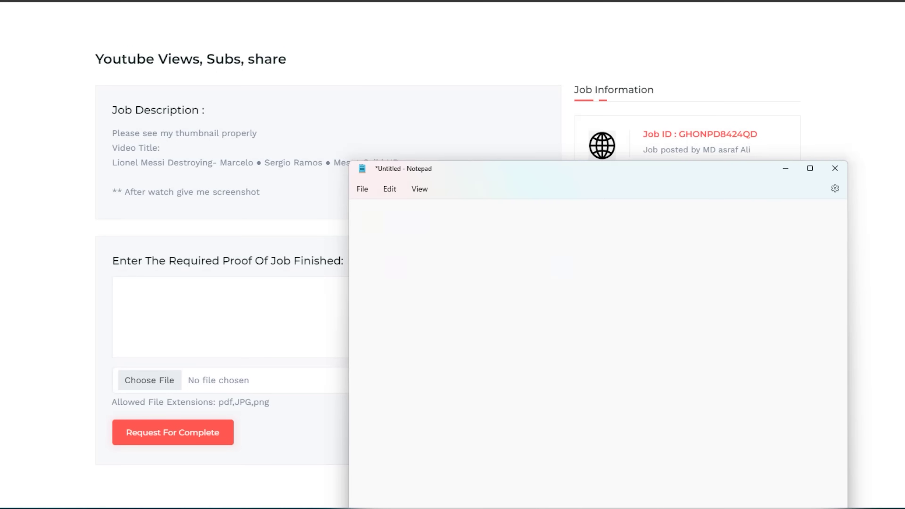
pyautogui.click(159, 309)
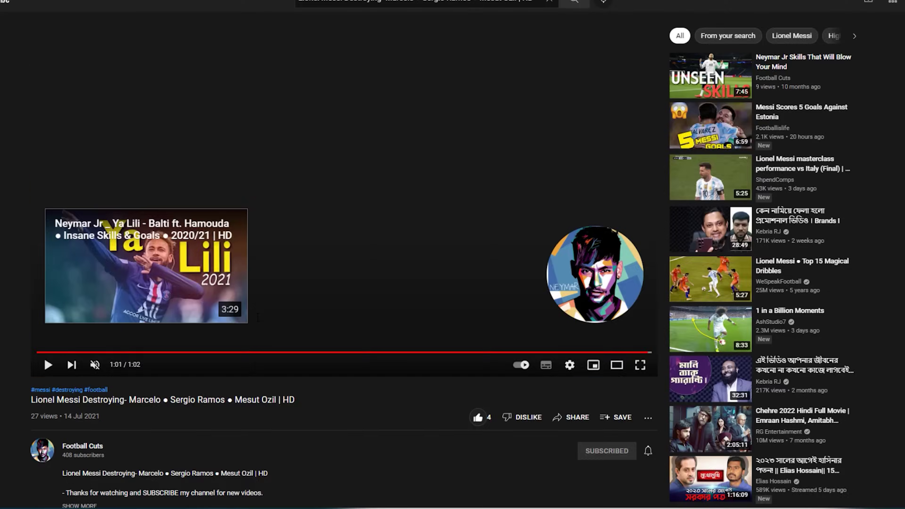
# Comment 'Nice' on the Messi video and extend the proof to 'View, Like, Comment, Share, Subscribe Done!'
pyautogui.scroll(-10, 322, 482)
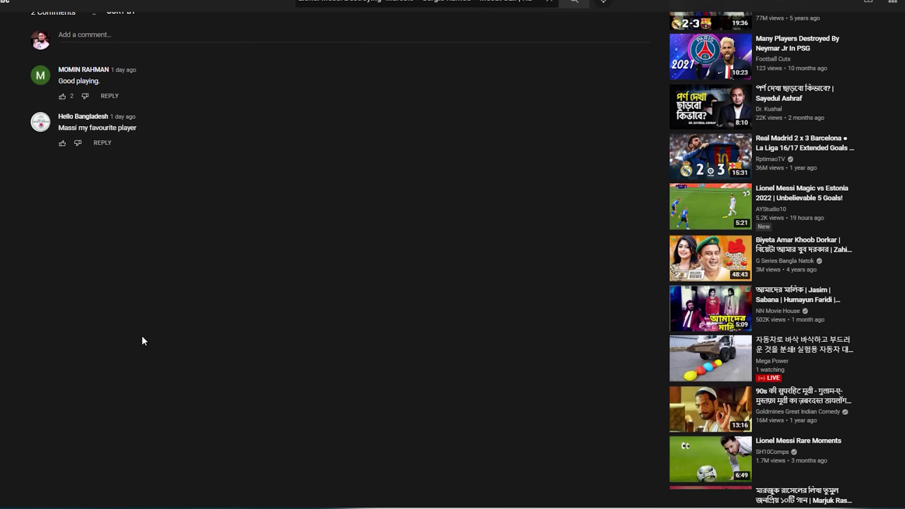
pyautogui.scroll(2, 348, 164)
pyautogui.click(141, 166)
pyautogui.write('N')
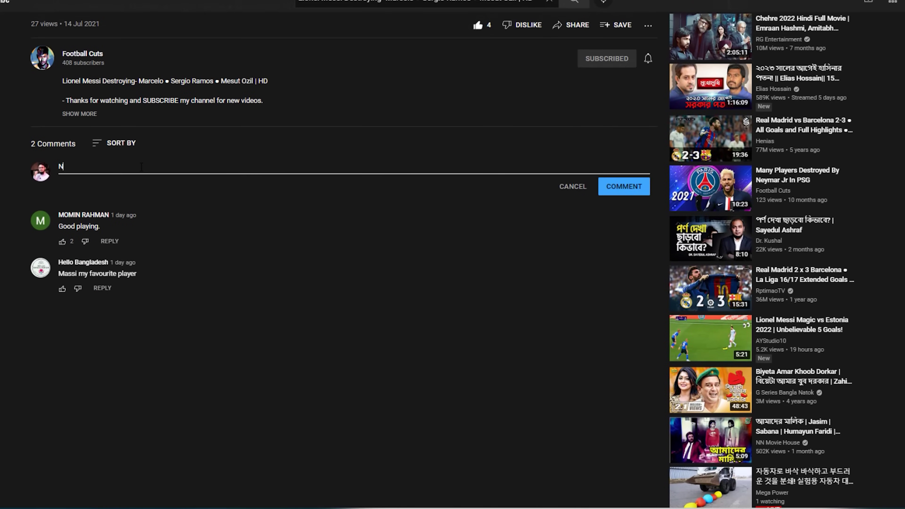
pyautogui.write('ice')
pyautogui.click(624, 186)
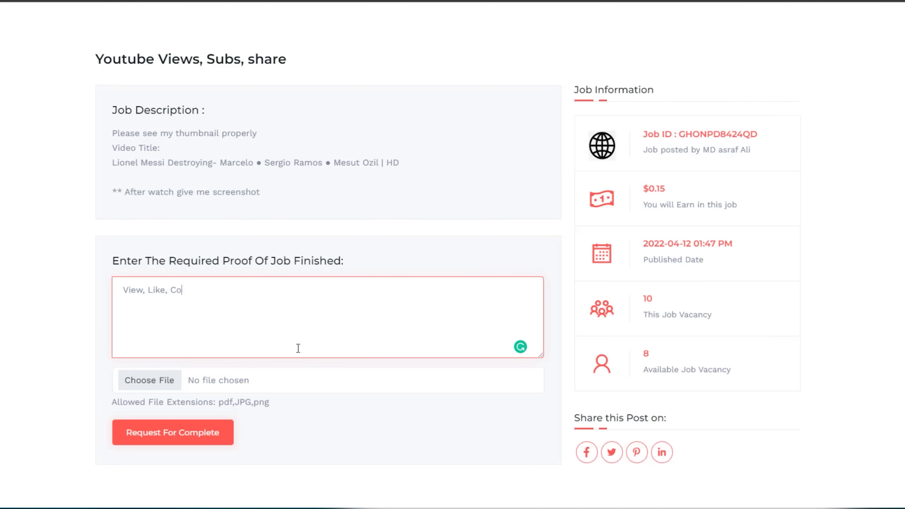
pyautogui.write('mment, Share, Subscribe Done!')
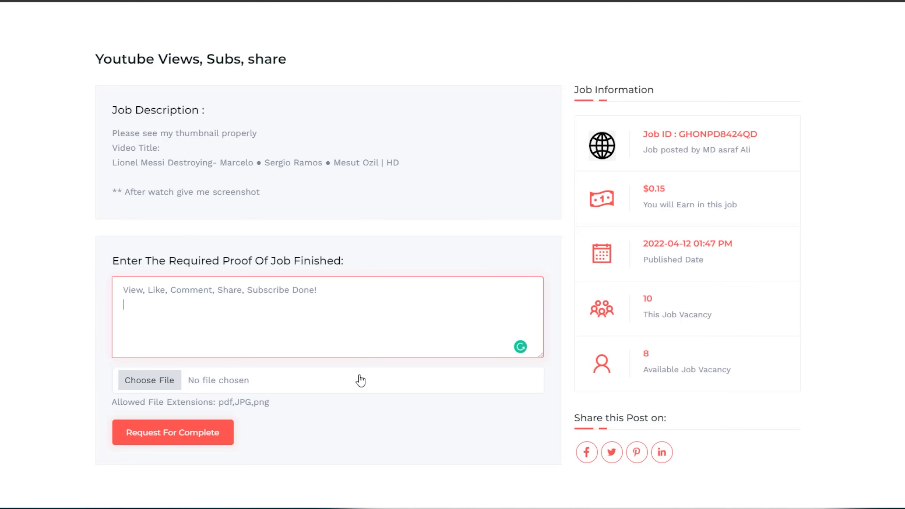
# Add the line '# Required Screenshot attached.' to the proof text
pyautogui.press('BackSpace')
pyautogui.press('BackSpace')
pyautogui.press('Return')
pyautogui.write('# Required Screenshot attached.')
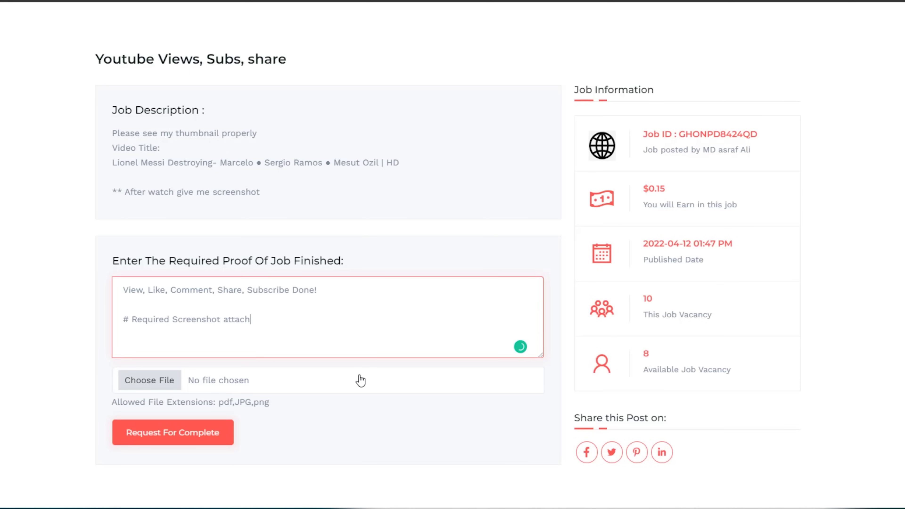
# Attach screenshot.jpg from its folder as the job's proof file
pyautogui.click(169, 387)
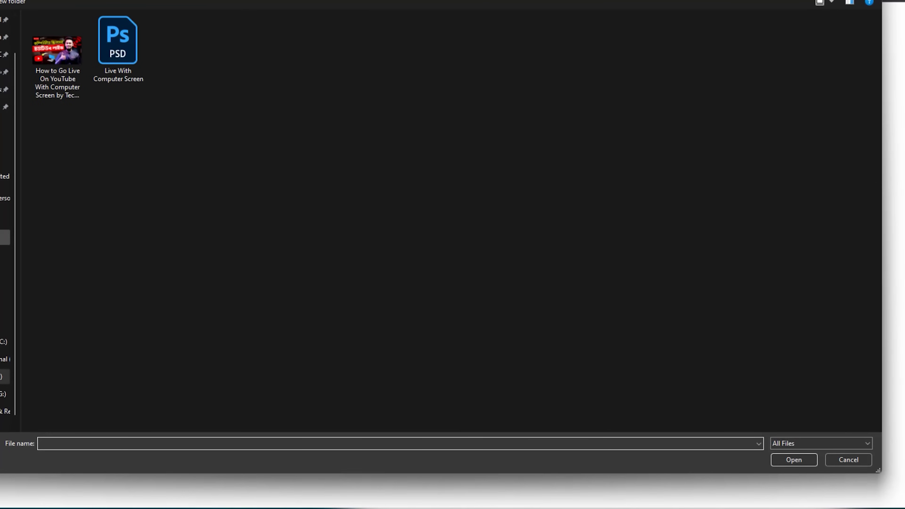
pyautogui.click(5, 237)
pyautogui.doubleClick(788, 54)
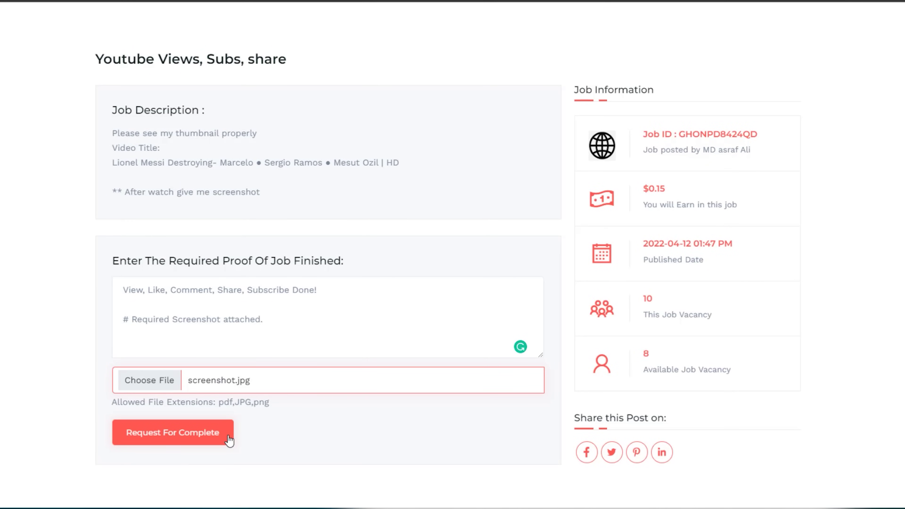
pyautogui.scroll(3, 253, 436)
pyautogui.scroll(-3, 293, 431)
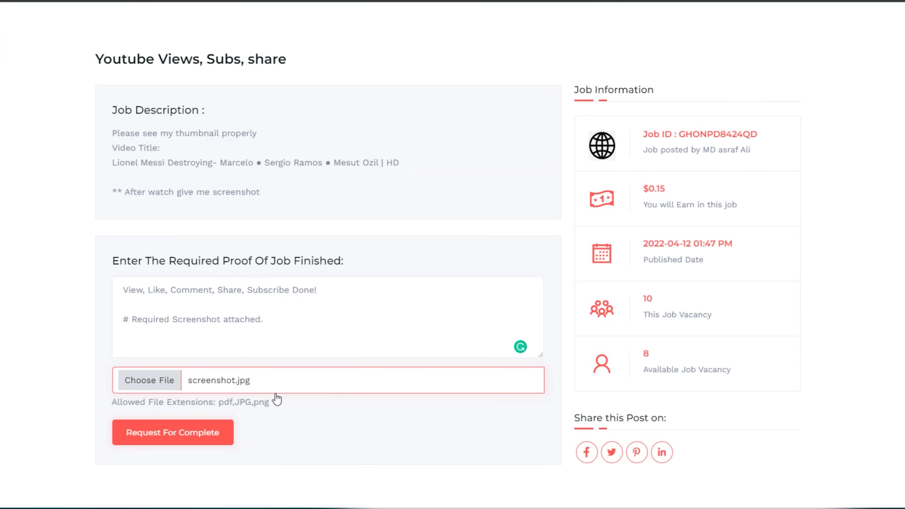
pyautogui.click(440, 406)
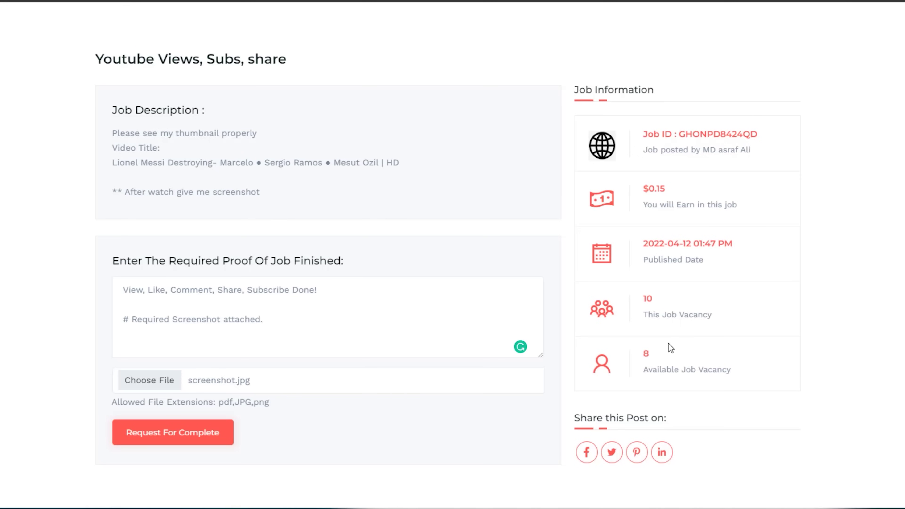
pyautogui.scroll(8, 668, 343)
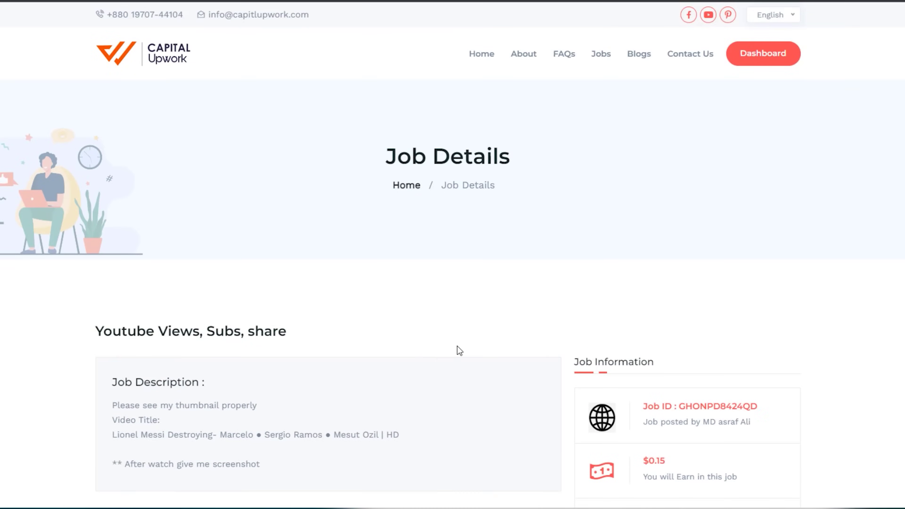
# Submit the proof with Request For Complete, which reports it was already submitted
pyautogui.scroll(-4, 457, 347)
pyautogui.scroll(3, 461, 347)
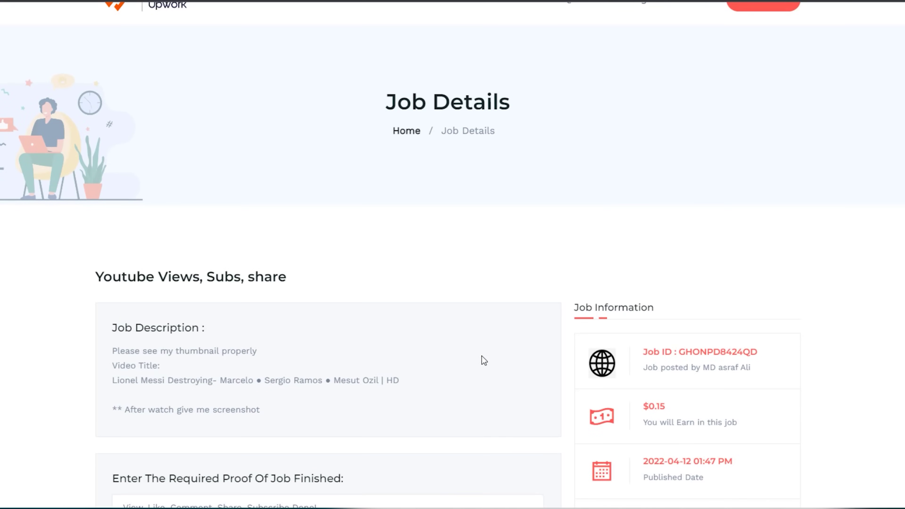
pyautogui.scroll(-4, 484, 360)
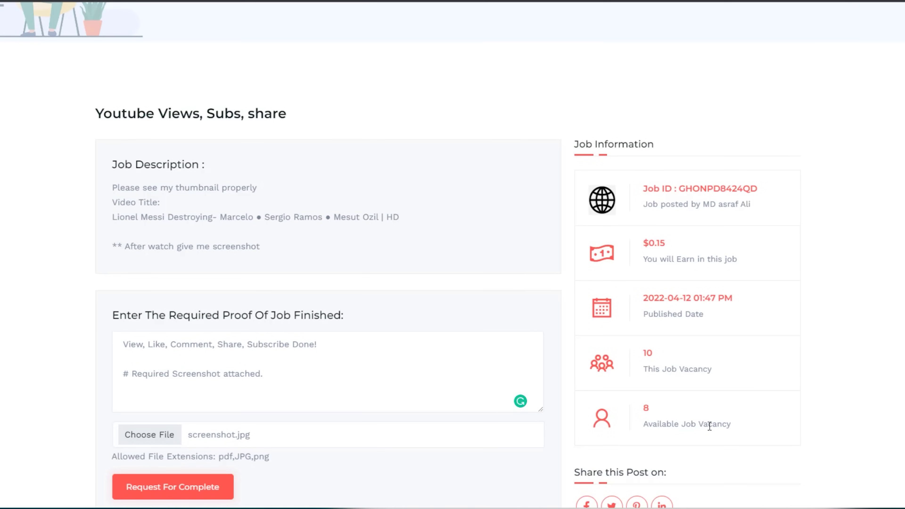
pyautogui.scroll(-3, 544, 399)
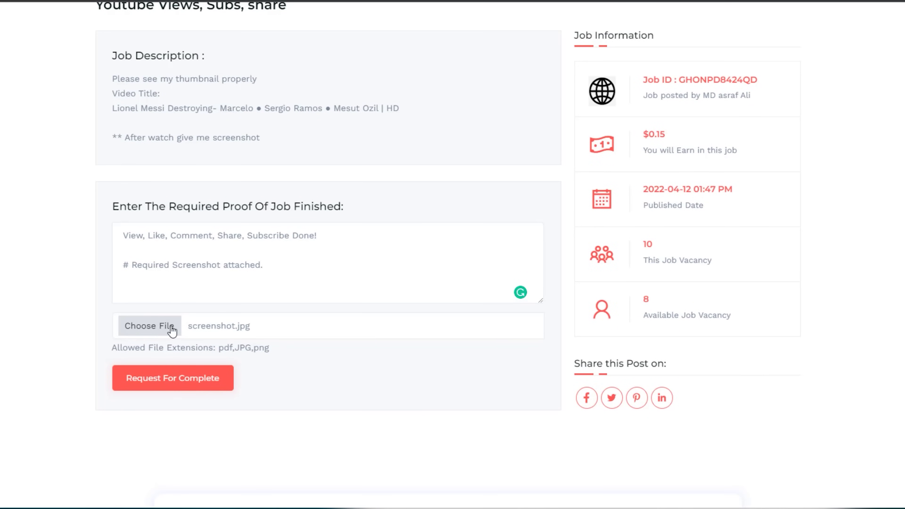
pyautogui.scroll(3, 369, 354)
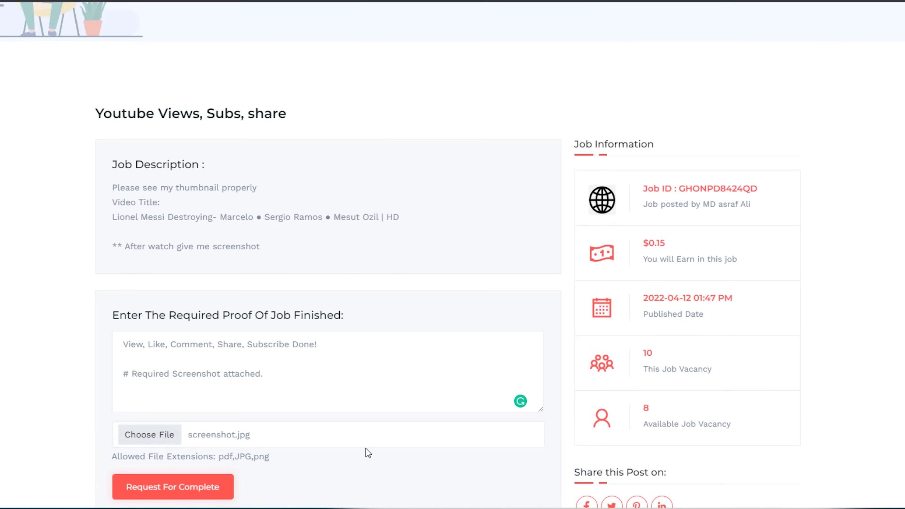
pyautogui.scroll(-3, 324, 426)
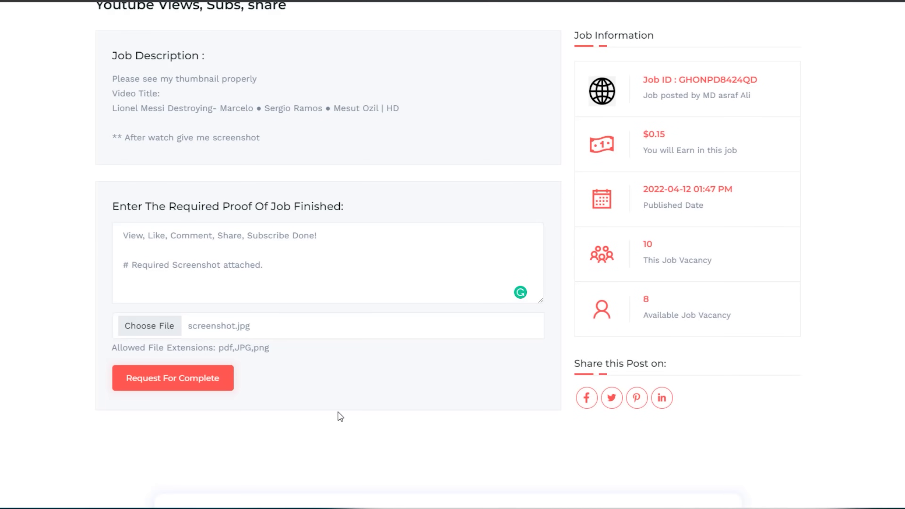
pyautogui.click(210, 389)
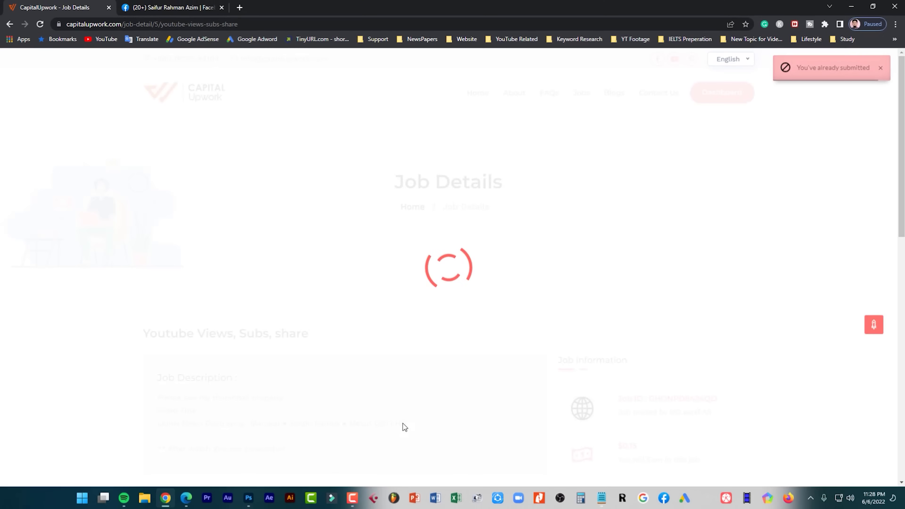
# Scroll back to the top of the Job Details page and go to the Dashboard
pyautogui.scroll(-5, 707, 366)
pyautogui.scroll(4, 731, 368)
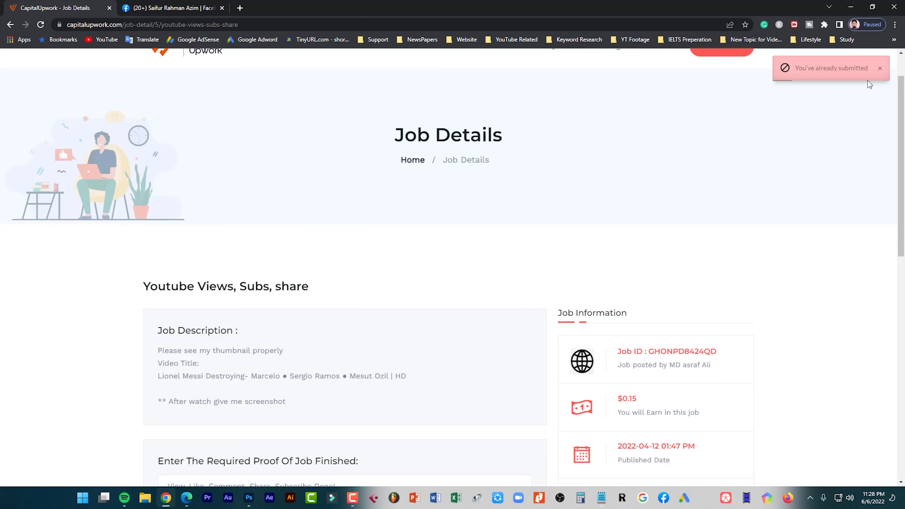
pyautogui.scroll(2, 707, 293)
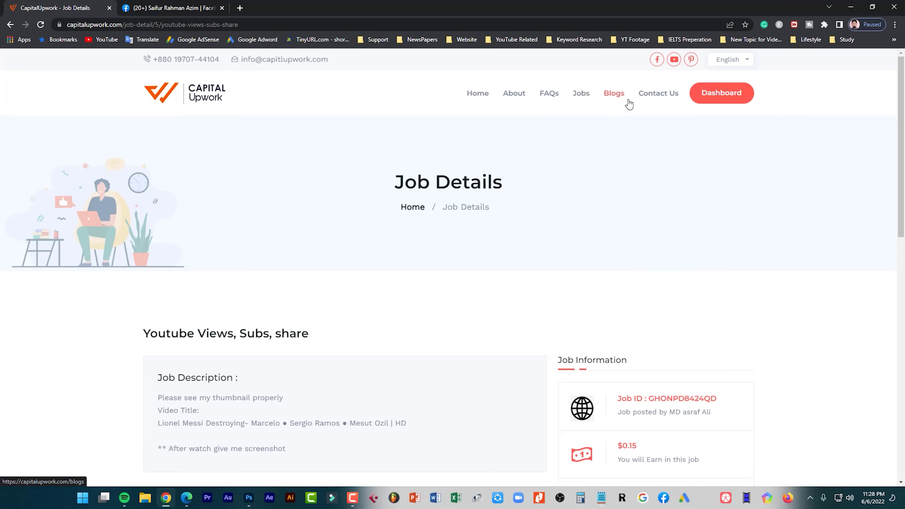
pyautogui.click(724, 97)
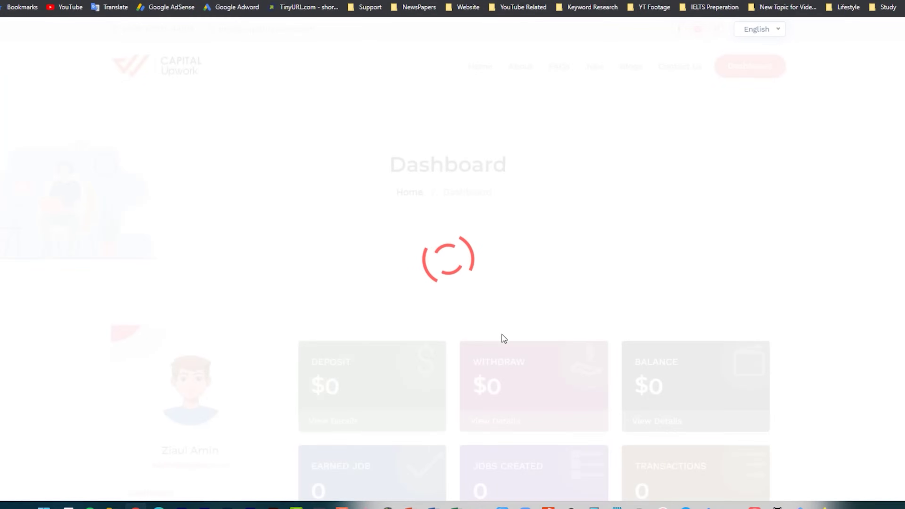
# Scan the dashboard's $1 balance, 3 earned jobs and 10 transactions, then open Finished Jobs
pyautogui.scroll(-4, 570, 296)
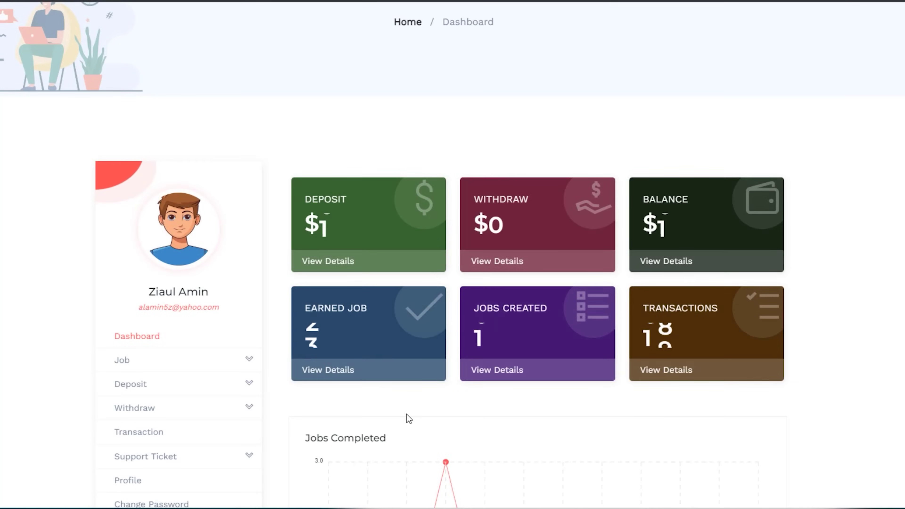
pyautogui.scroll(-2, 421, 403)
pyautogui.scroll(-3, 202, 408)
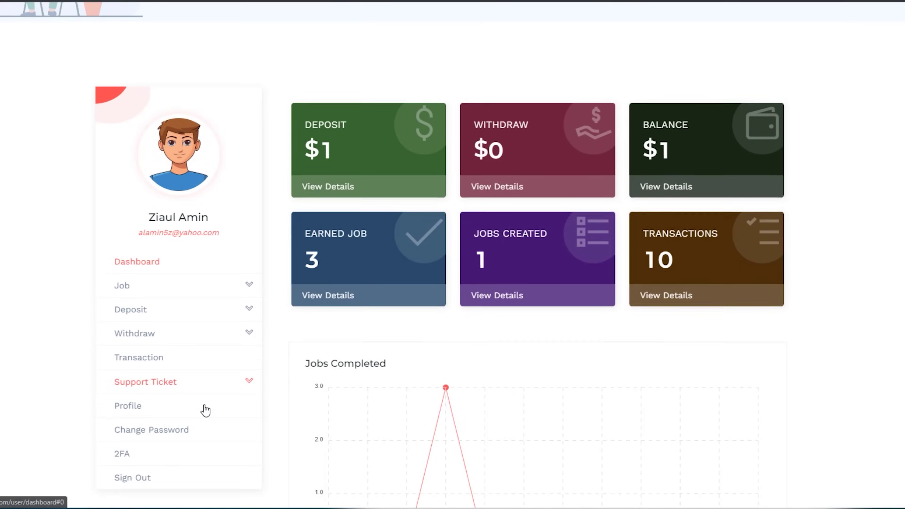
pyautogui.click(157, 201)
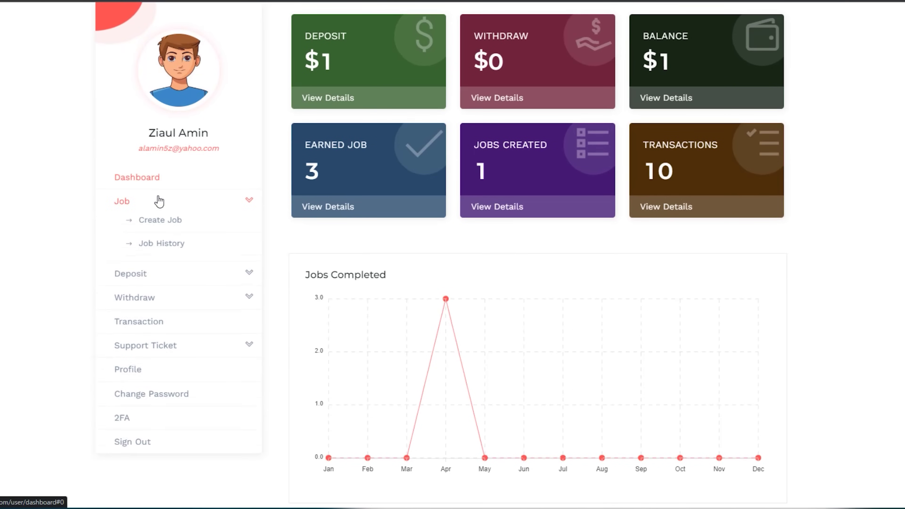
pyautogui.click(174, 292)
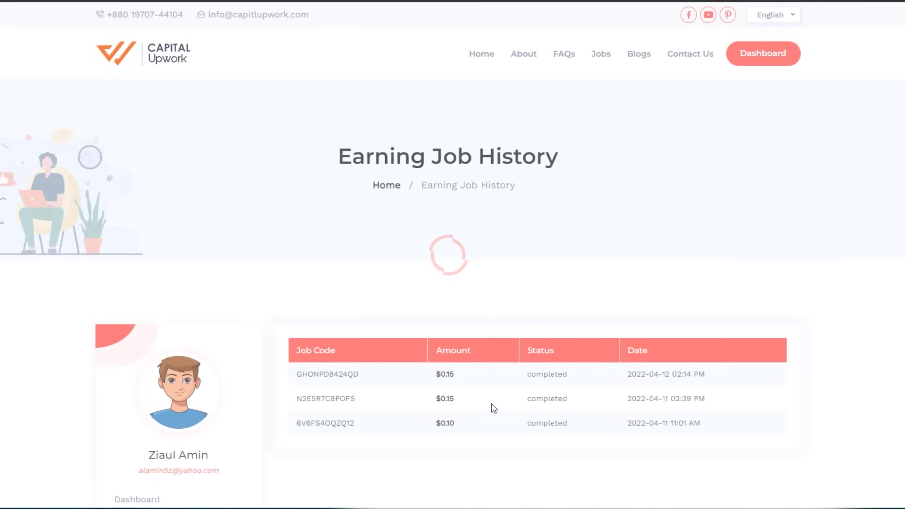
# Check the first finished job's completed status and $0.15 amount, then view the three Approved applied jobs
pyautogui.scroll(-4, 492, 405)
pyautogui.moveTo(530, 211); pyautogui.dragTo(573, 210)
pyautogui.click(562, 259)
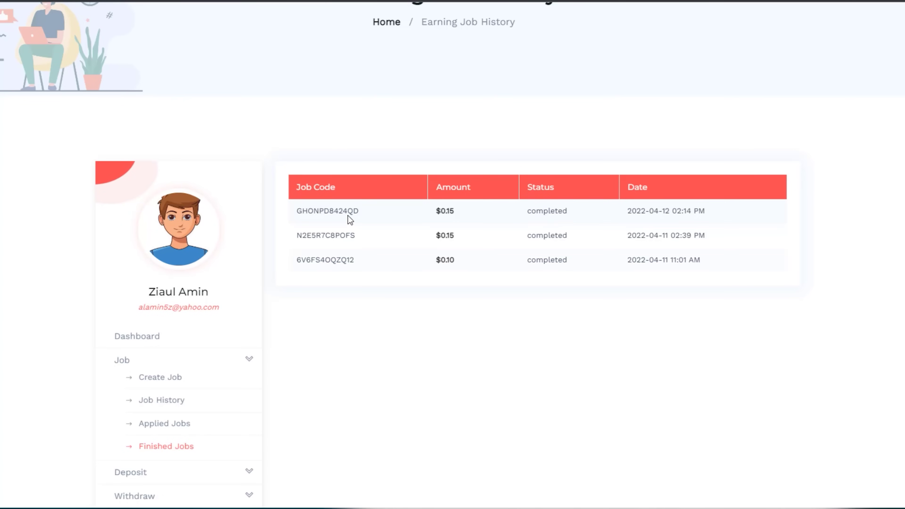
pyautogui.moveTo(445, 211); pyautogui.dragTo(453, 211)
pyautogui.scroll(-2, 186, 434)
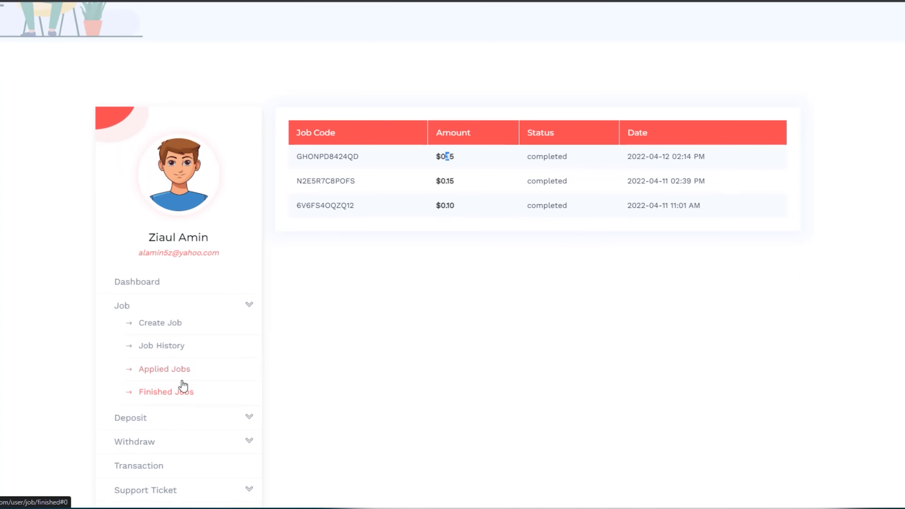
pyautogui.hotkey('alt', 'Left')
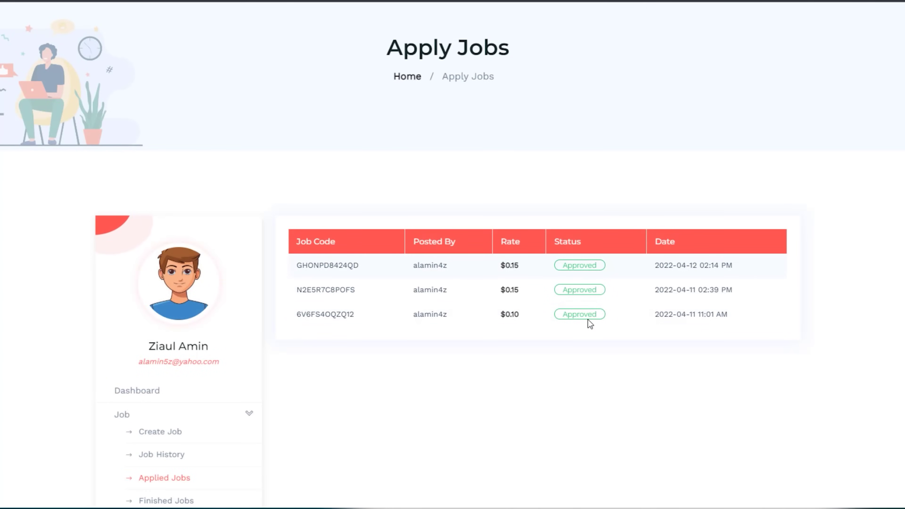
pyautogui.scroll(3, 588, 320)
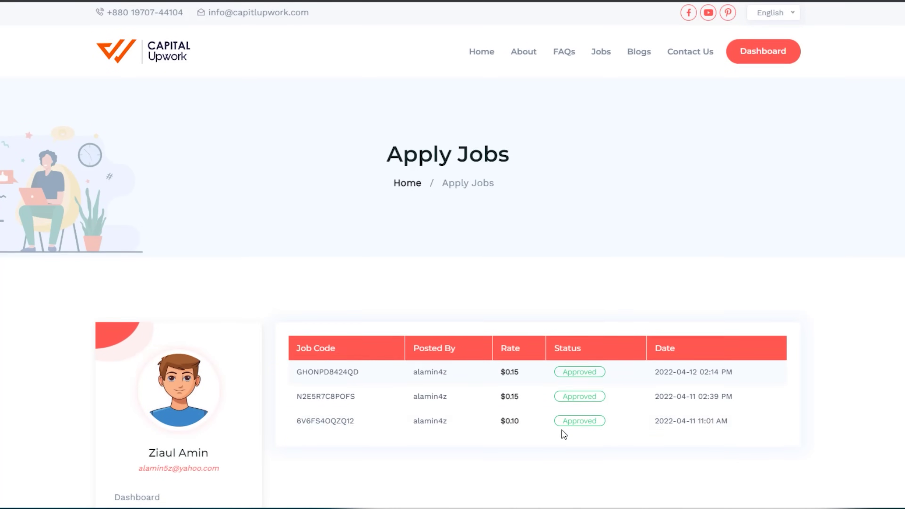
pyautogui.scroll(-9, 564, 434)
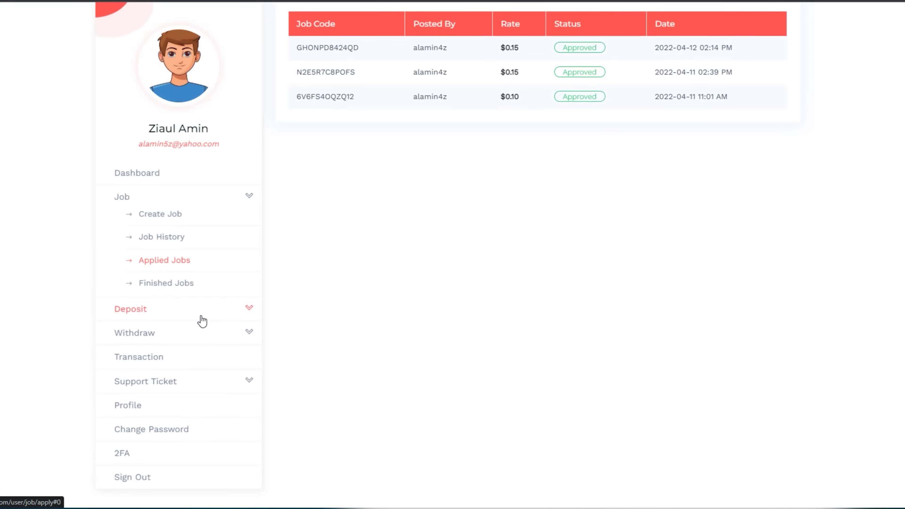
# View the paused quantity-10 job at $0.10 totalling $1.00 in Job History, then open Transaction History
pyautogui.click(181, 245)
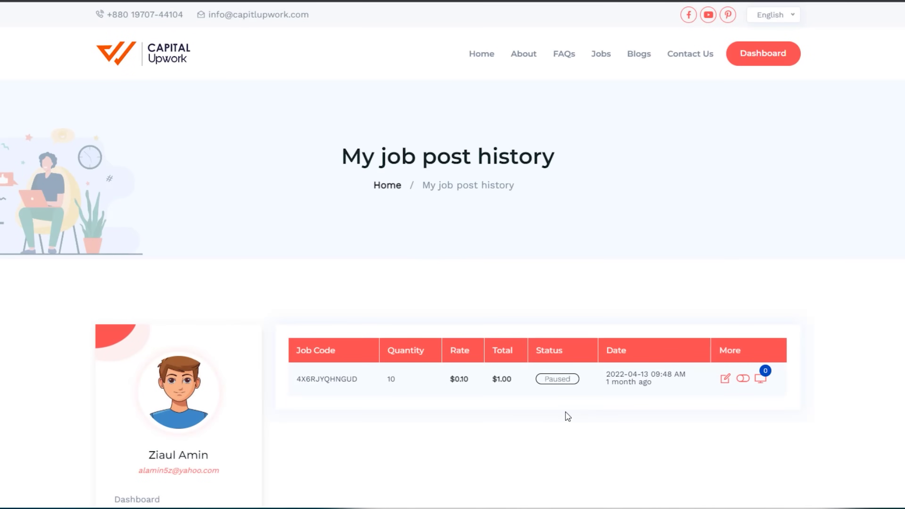
pyautogui.scroll(-5, 168, 390)
pyautogui.scroll(-2, 176, 410)
pyautogui.scroll(-1, 175, 421)
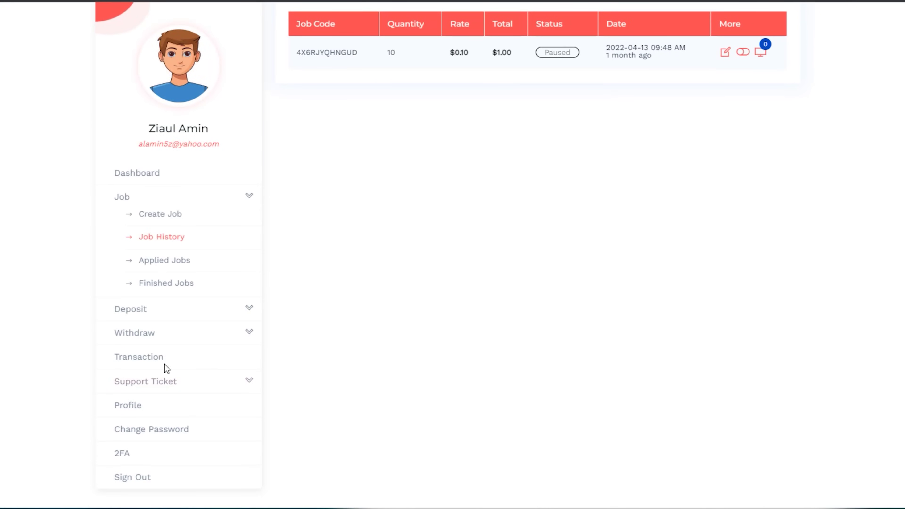
pyautogui.scroll(1, 465, 390)
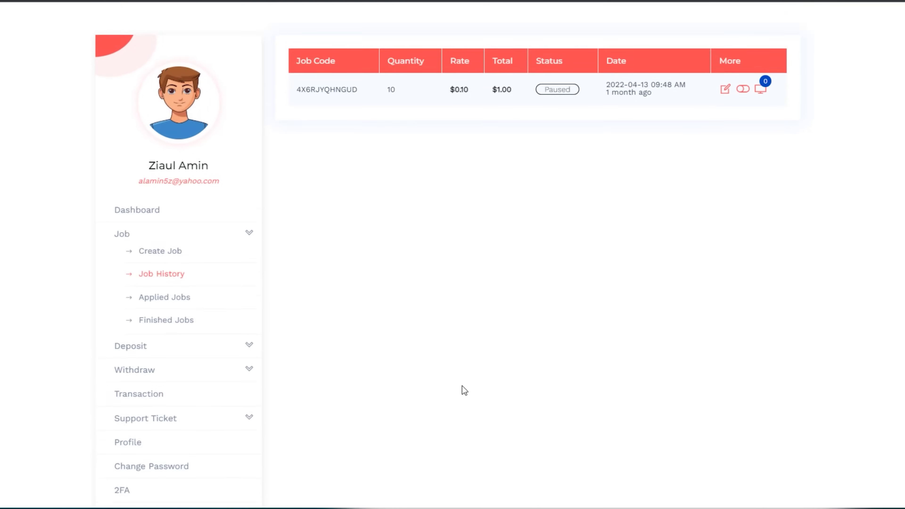
pyautogui.scroll(3, 464, 387)
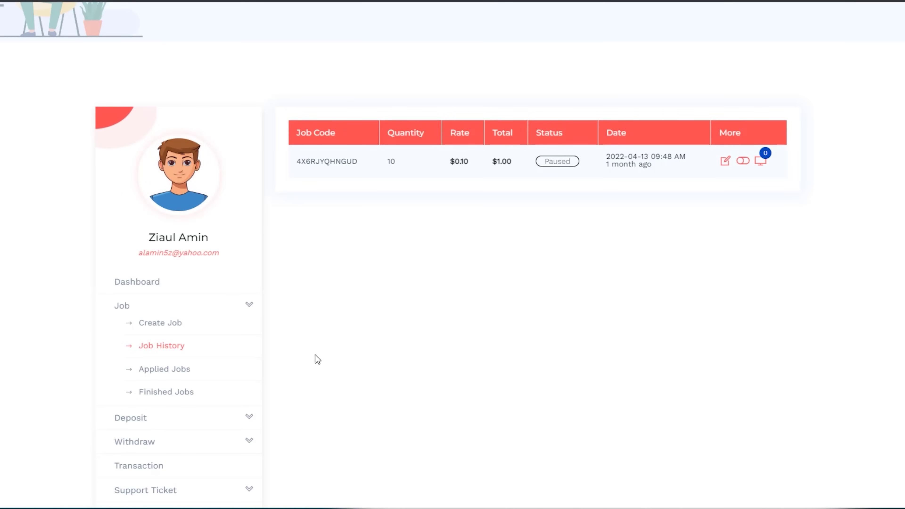
pyautogui.scroll(-4, 318, 357)
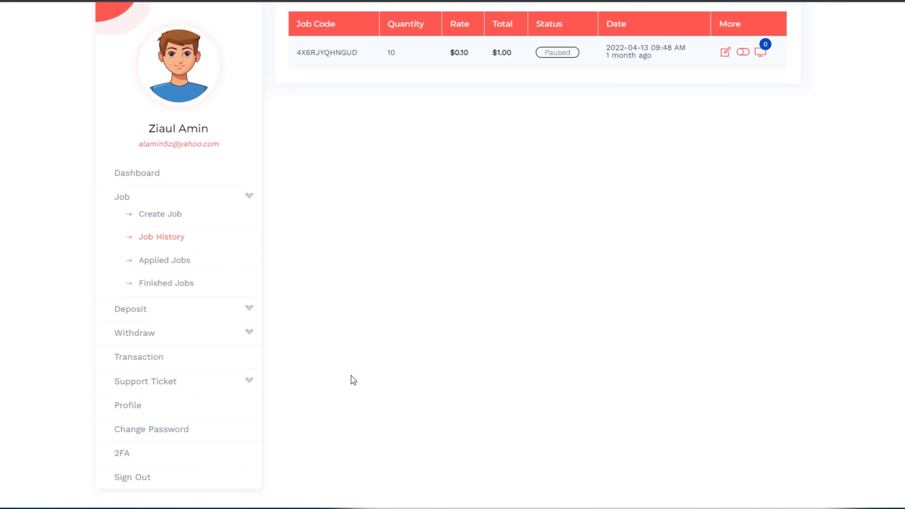
pyautogui.click(150, 360)
# Review the transaction history, highlighting the $1.00 deposit and $0.40 refund amounts
pyautogui.scroll(-5, 612, 380)
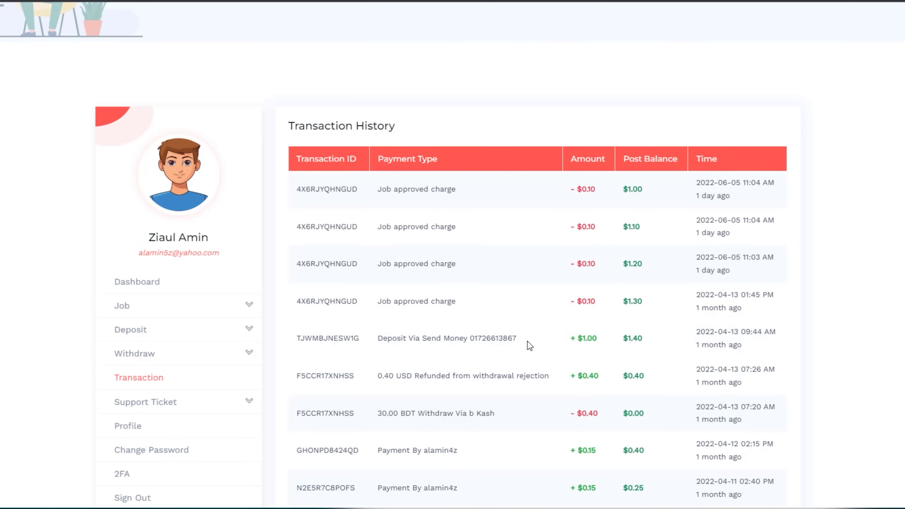
pyautogui.scroll(-3, 637, 287)
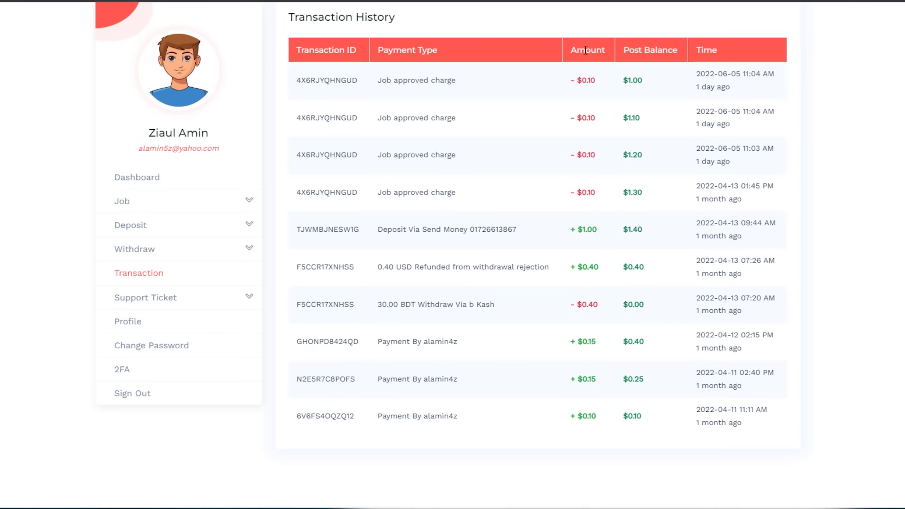
pyautogui.moveTo(594, 231); pyautogui.dragTo(577, 231)
pyautogui.moveTo(596, 268); pyautogui.dragTo(588, 267)
pyautogui.click(594, 268)
pyautogui.moveTo(600, 268); pyautogui.dragTo(575, 268)
pyautogui.moveTo(599, 341); pyautogui.dragTo(570, 342)
pyautogui.click(584, 377)
pyautogui.moveTo(211, 135); pyautogui.dragTo(156, 135)
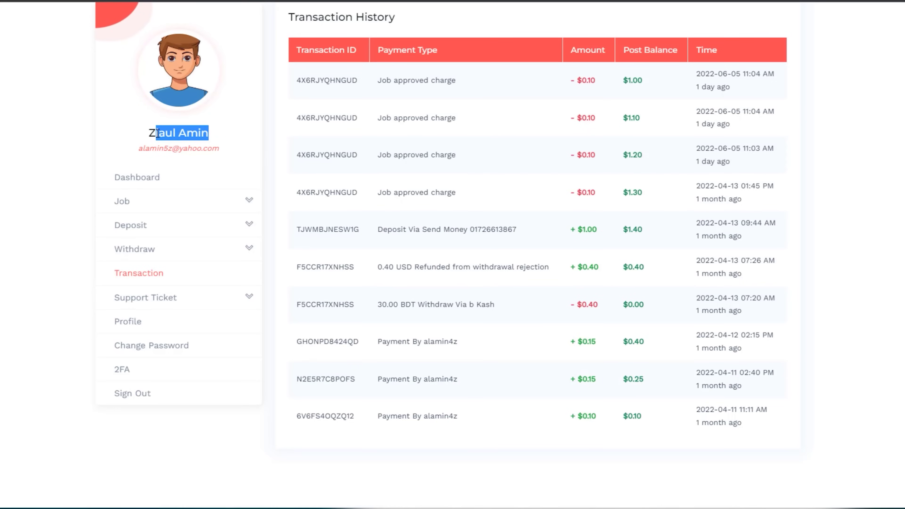
pyautogui.click(601, 354)
# Check the −$0.10 job approved charges and $0.40 withdrawal down to the $1.00 balance, then expand Withdraw
pyautogui.scroll(2, 601, 354)
pyautogui.moveTo(571, 135); pyautogui.dragTo(597, 135)
pyautogui.moveTo(572, 172); pyautogui.dragTo(591, 173)
pyautogui.moveTo(571, 209); pyautogui.dragTo(597, 212)
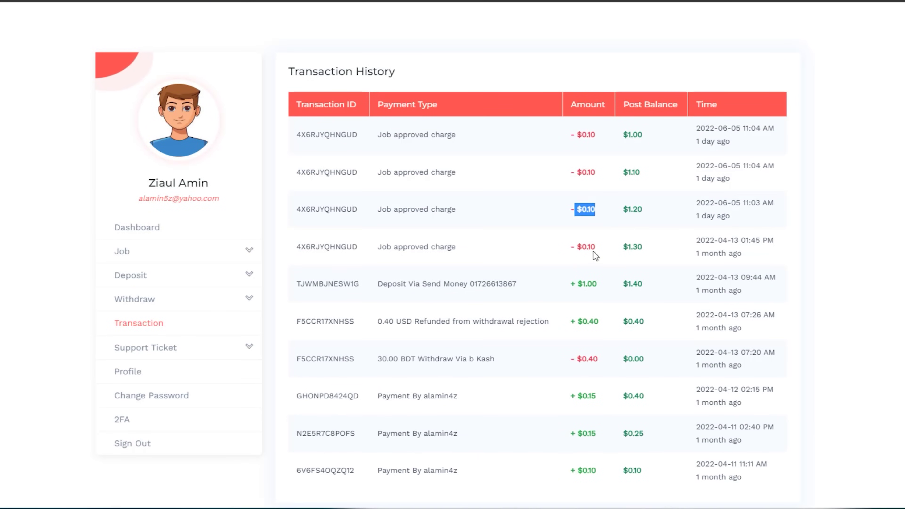
pyautogui.moveTo(571, 247); pyautogui.dragTo(595, 248)
pyautogui.moveTo(571, 358); pyautogui.dragTo(599, 358)
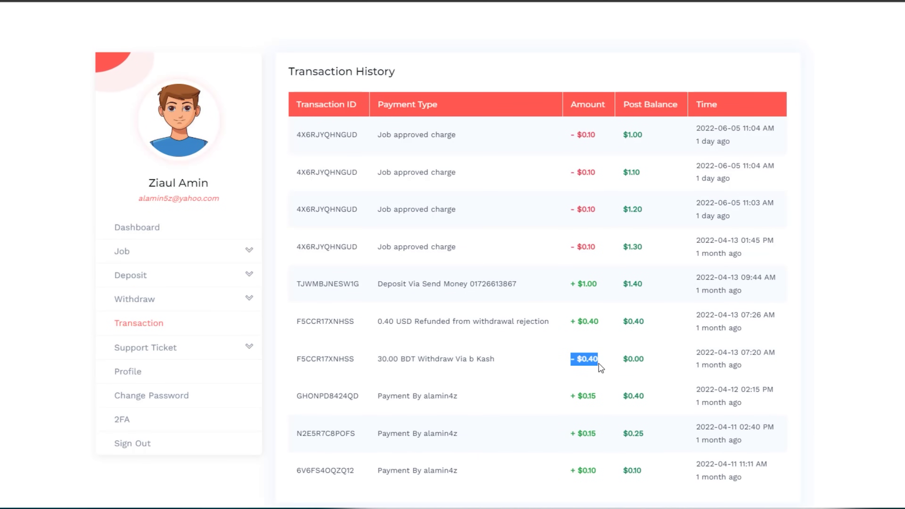
pyautogui.moveTo(596, 211); pyautogui.dragTo(570, 210)
pyautogui.scroll(4, 595, 242)
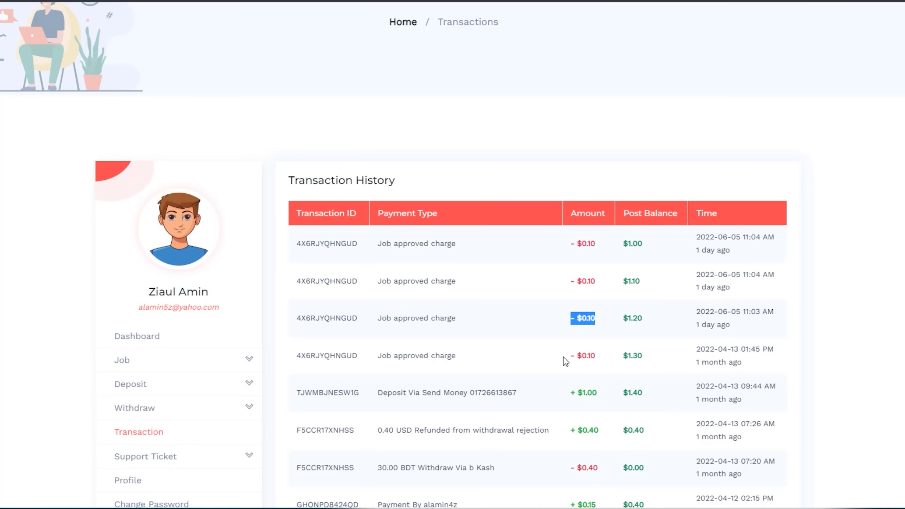
pyautogui.scroll(-2, 564, 358)
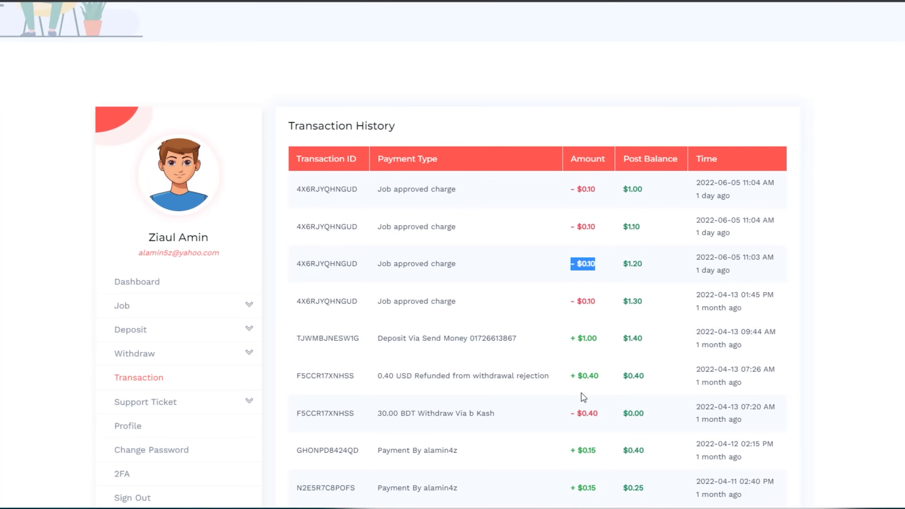
pyautogui.scroll(-1, 607, 454)
pyautogui.scroll(-3, 605, 450)
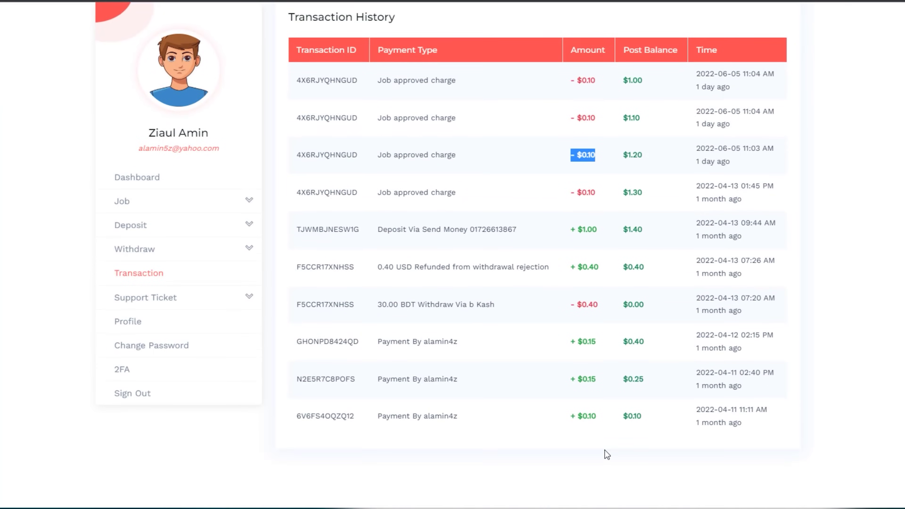
pyautogui.scroll(3, 604, 452)
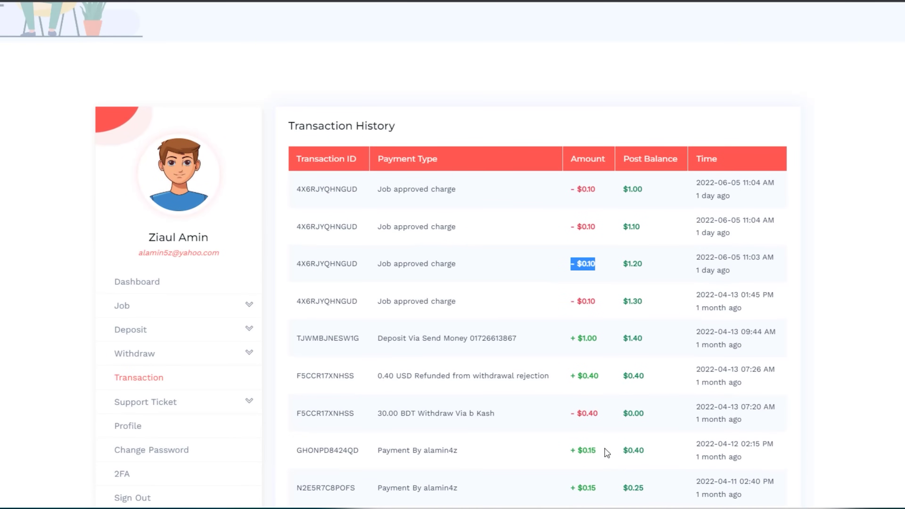
pyautogui.click(599, 336)
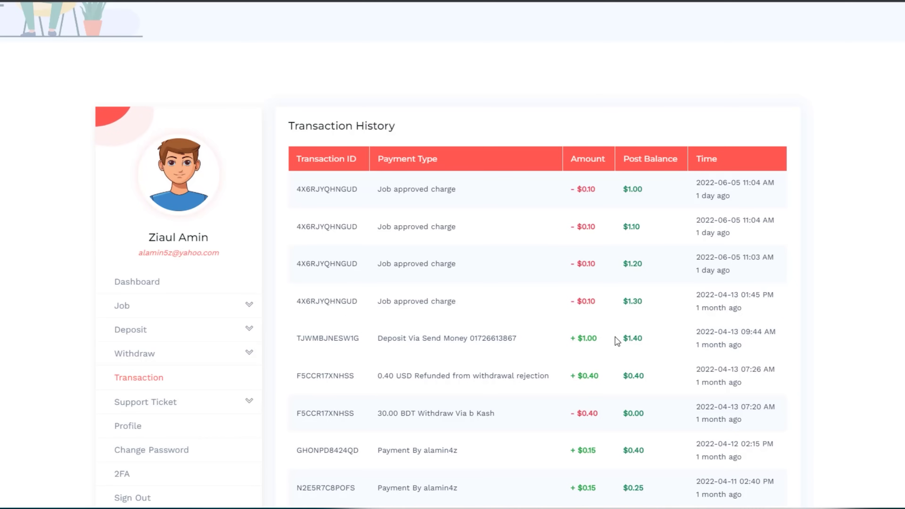
pyautogui.scroll(-2, 184, 405)
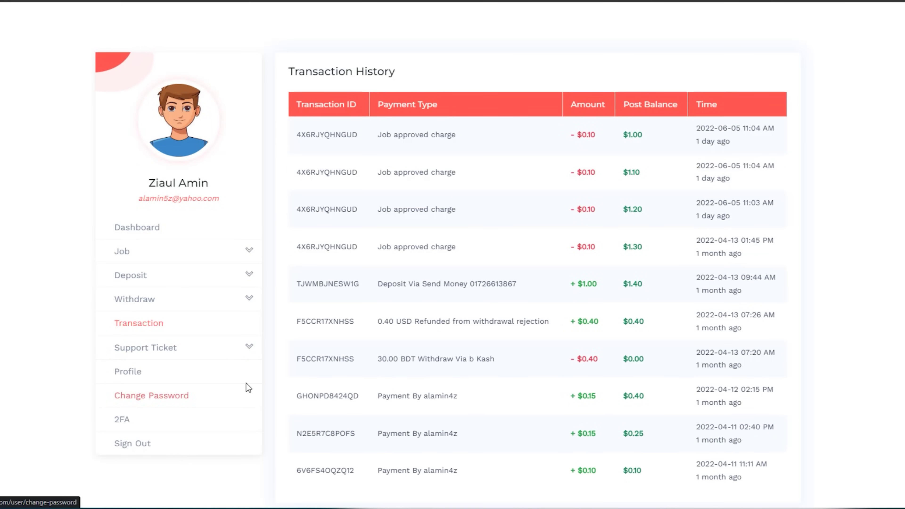
pyautogui.click(134, 306)
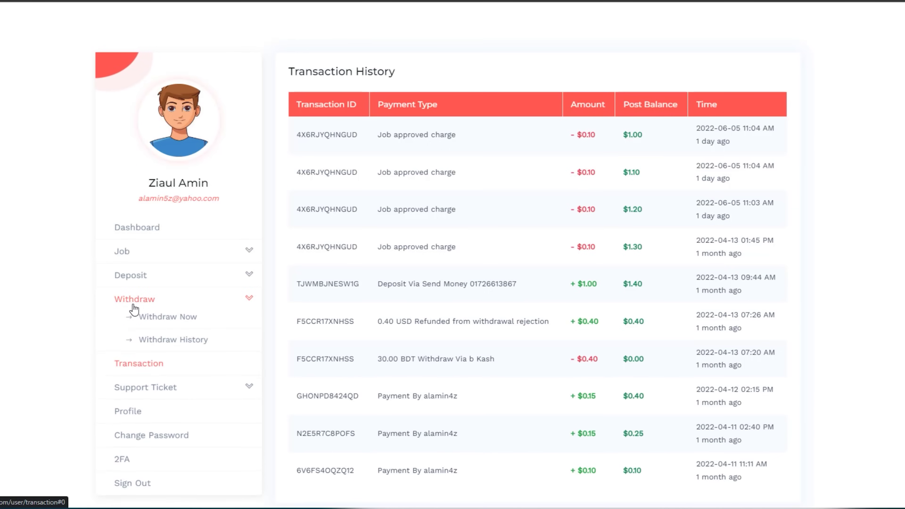
# Open Withdraw Money and review the bKash, Nagod and Rocket cards ($4.00–$50.00 limits, 12-hour processing)
pyautogui.click(167, 317)
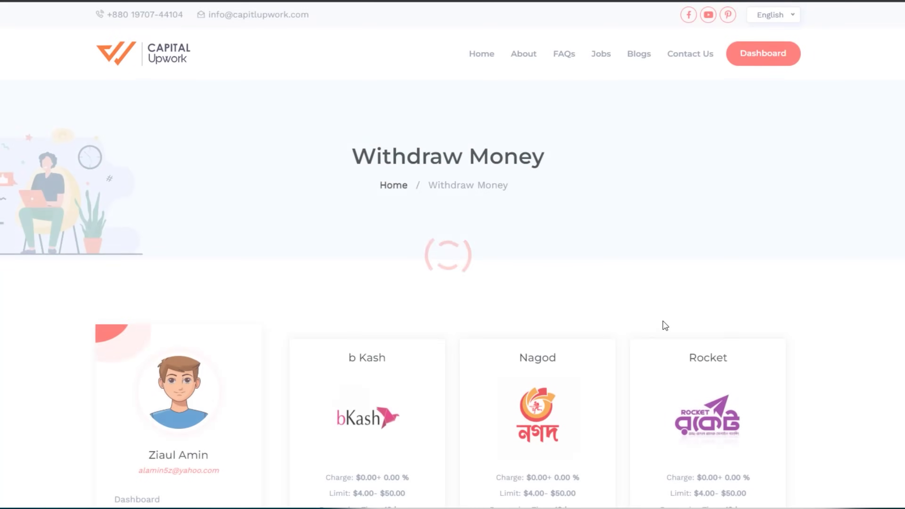
pyautogui.scroll(-3, 662, 321)
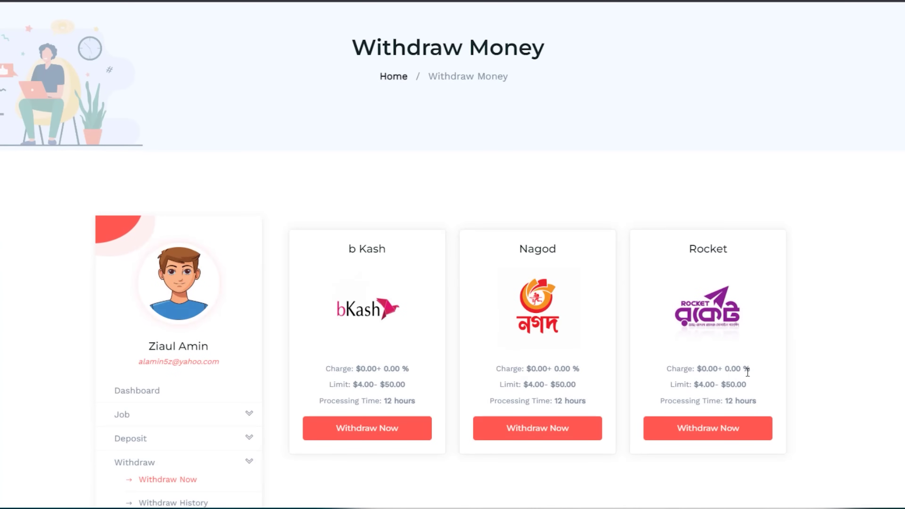
pyautogui.scroll(-2, 741, 378)
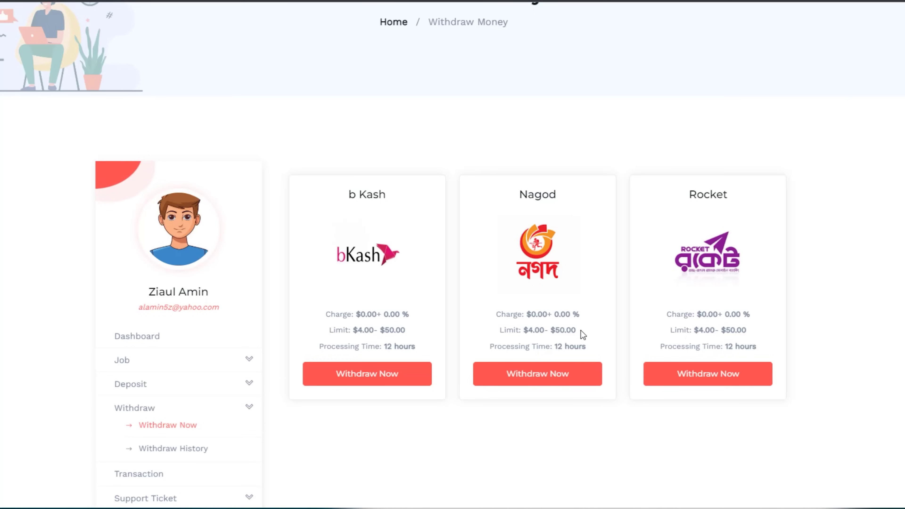
pyautogui.scroll(4, 574, 339)
pyautogui.scroll(-3, 706, 337)
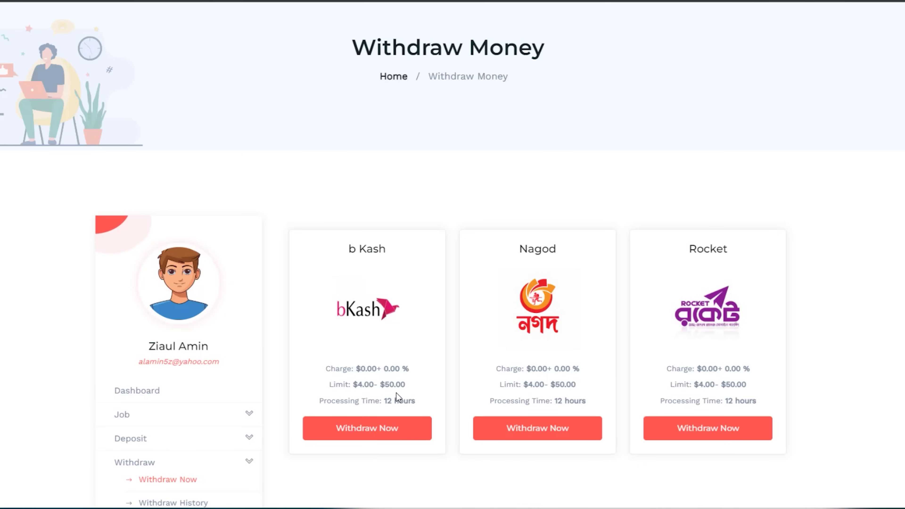
pyautogui.scroll(-3, 388, 410)
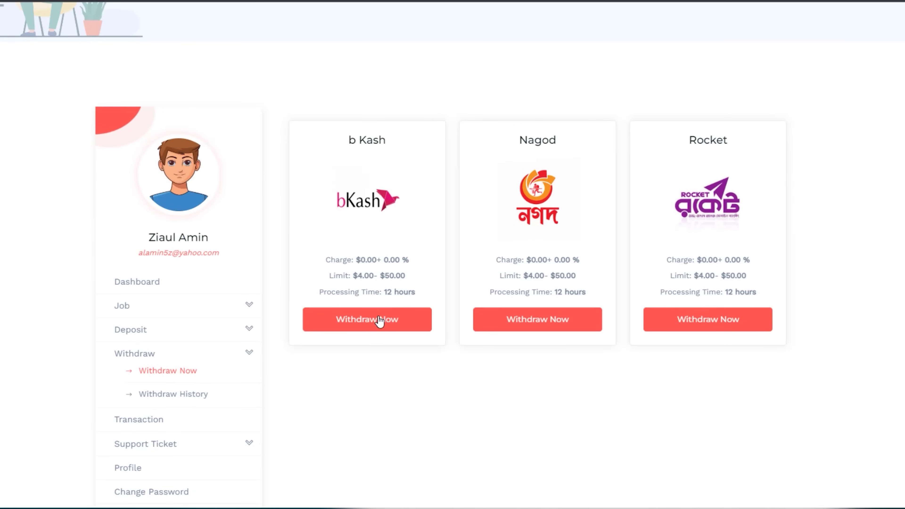
# Open the bKash withdrawal form showing the $1.00 balance, then cancel it without withdrawing
pyautogui.click(376, 329)
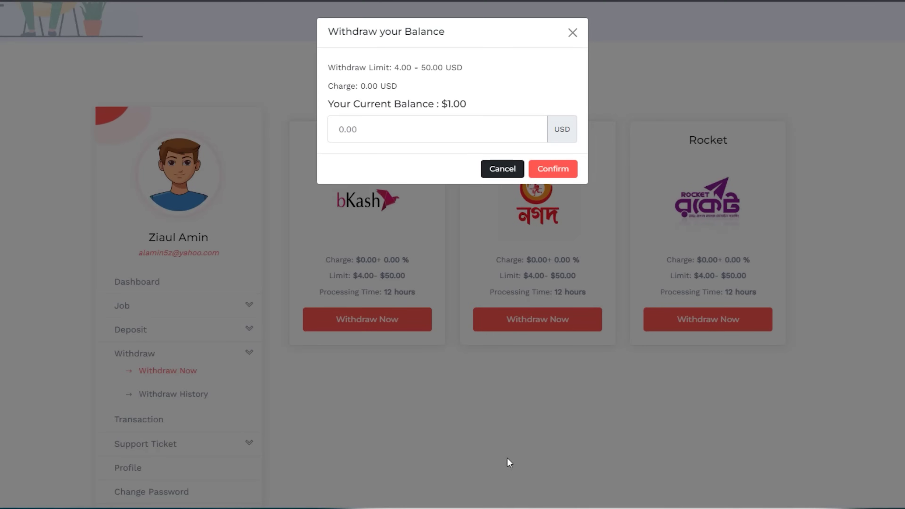
pyautogui.click(475, 119)
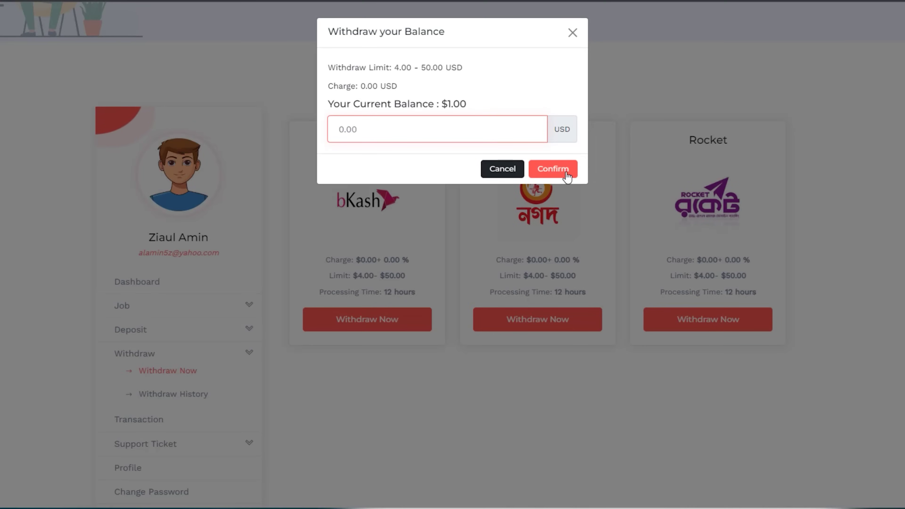
pyautogui.click(500, 178)
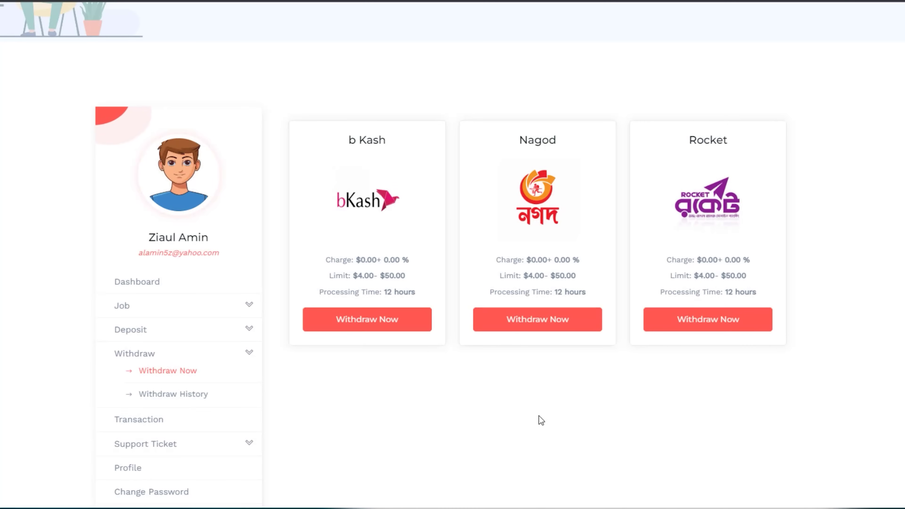
# Go back to the account Dashboard from the sidebar
pyautogui.scroll(1, 531, 417)
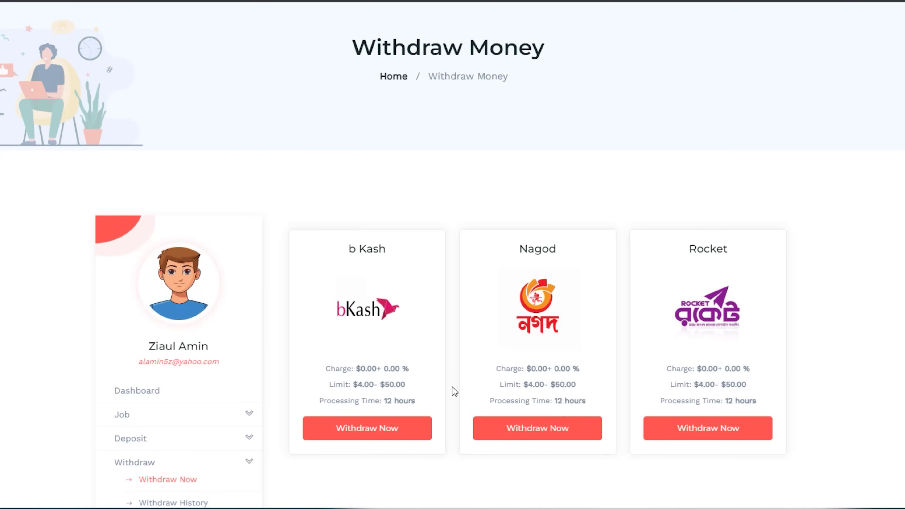
pyautogui.scroll(-5, 457, 392)
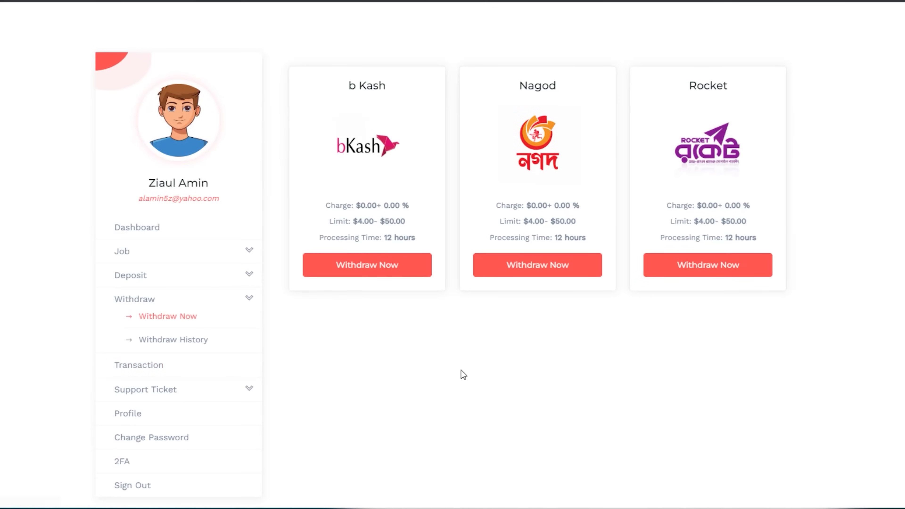
pyautogui.scroll(3, 460, 372)
pyautogui.scroll(-5, 192, 381)
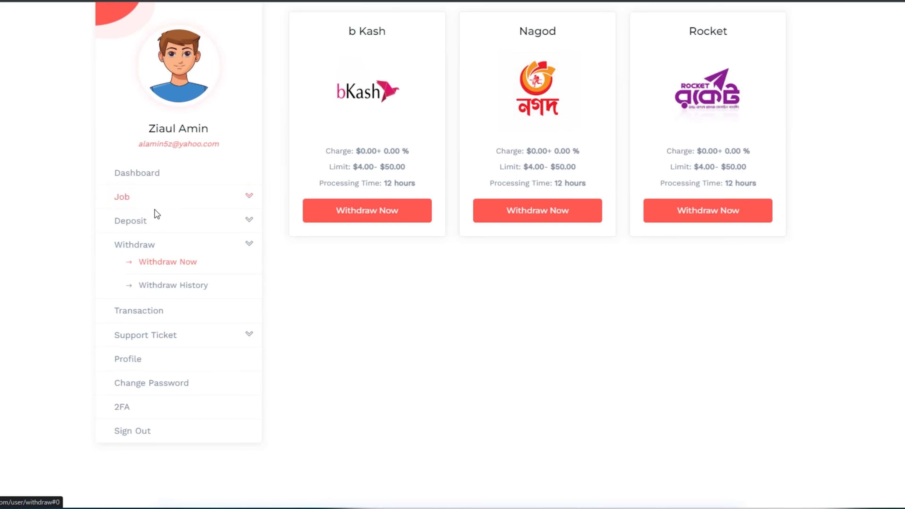
pyautogui.click(136, 177)
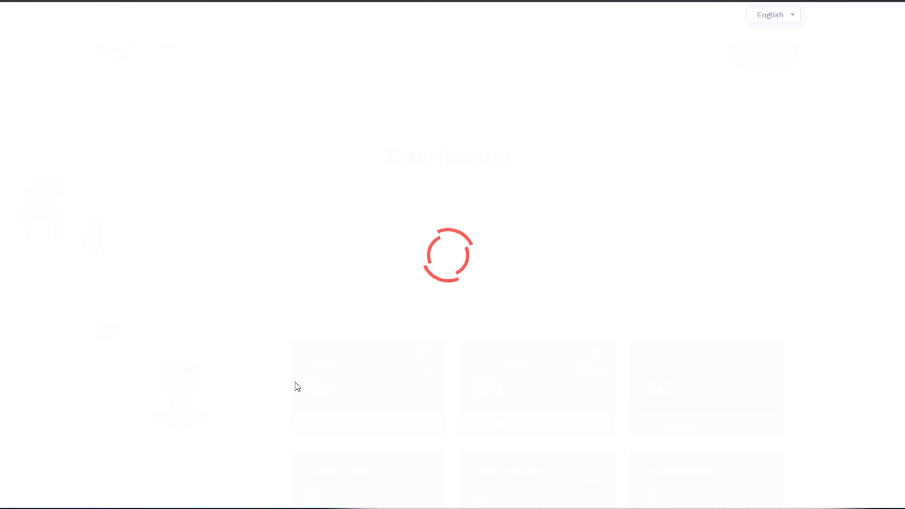